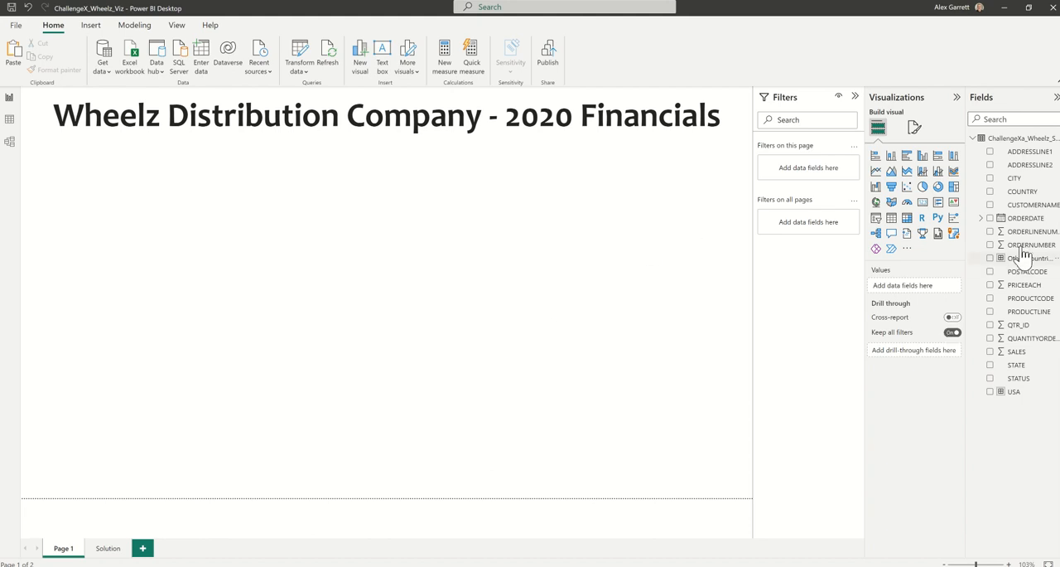
Add an advanced ORDERDATE filter to the page for dates on or after 1/1/2020 and before 1/1/2021.
{"action": "left_click_drag", "start_coordinate": [1027, 225], "coordinate": [833, 170]}
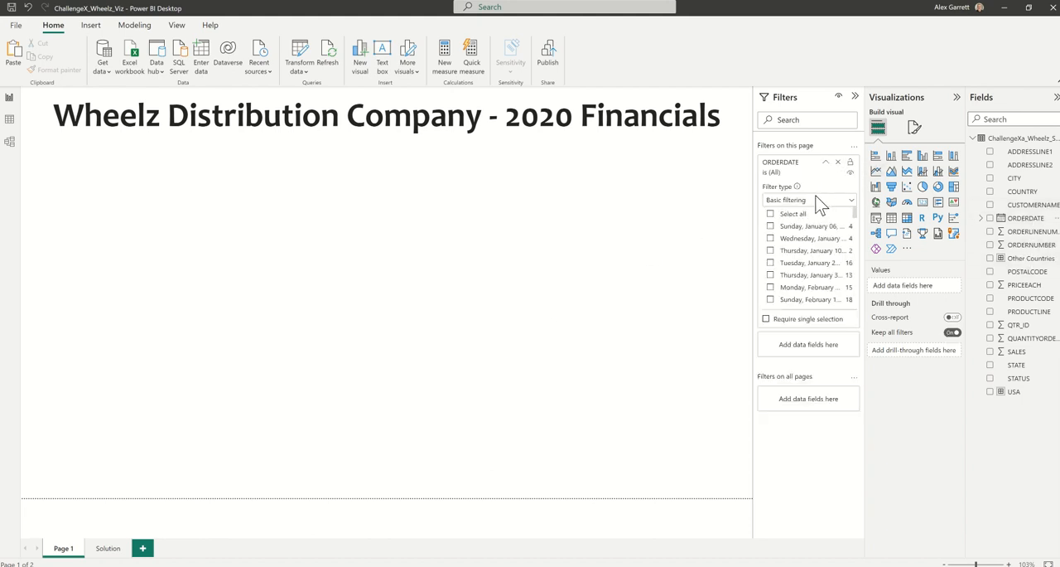
{"action": "left_click", "coordinate": [815, 199]}
{"action": "left_click", "coordinate": [807, 216]}
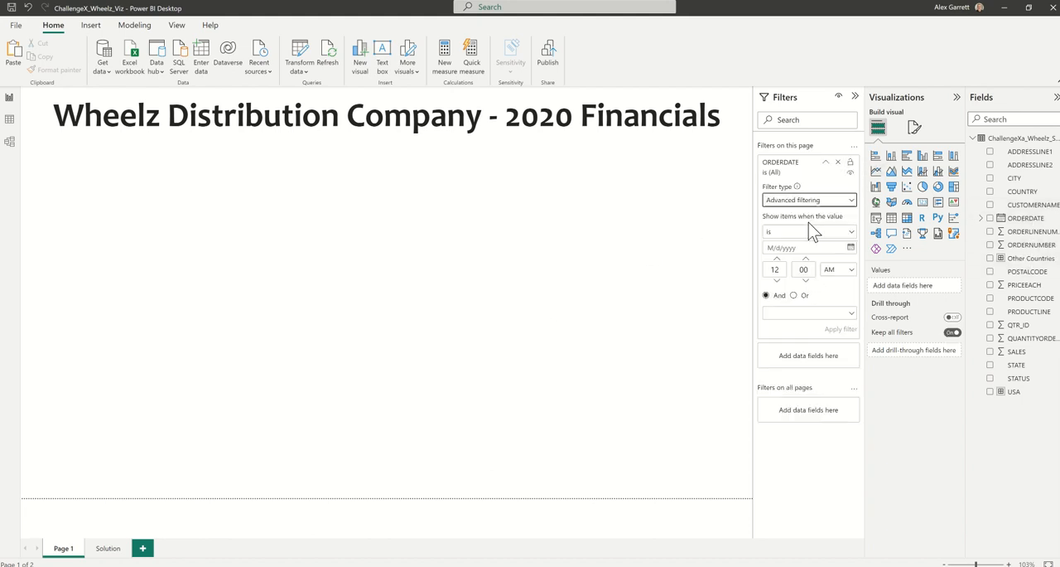
{"action": "left_click", "coordinate": [802, 233]}
{"action": "left_click", "coordinate": [791, 287]}
{"action": "left_click", "coordinate": [809, 313]}
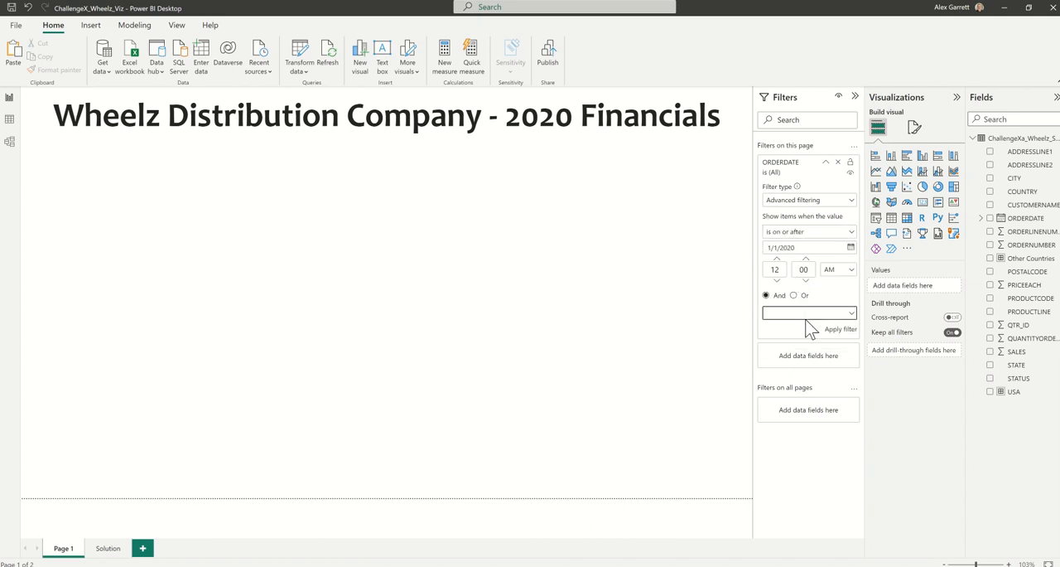
{"action": "left_click", "coordinate": [787, 387]}
{"action": "left_click", "coordinate": [788, 329]}
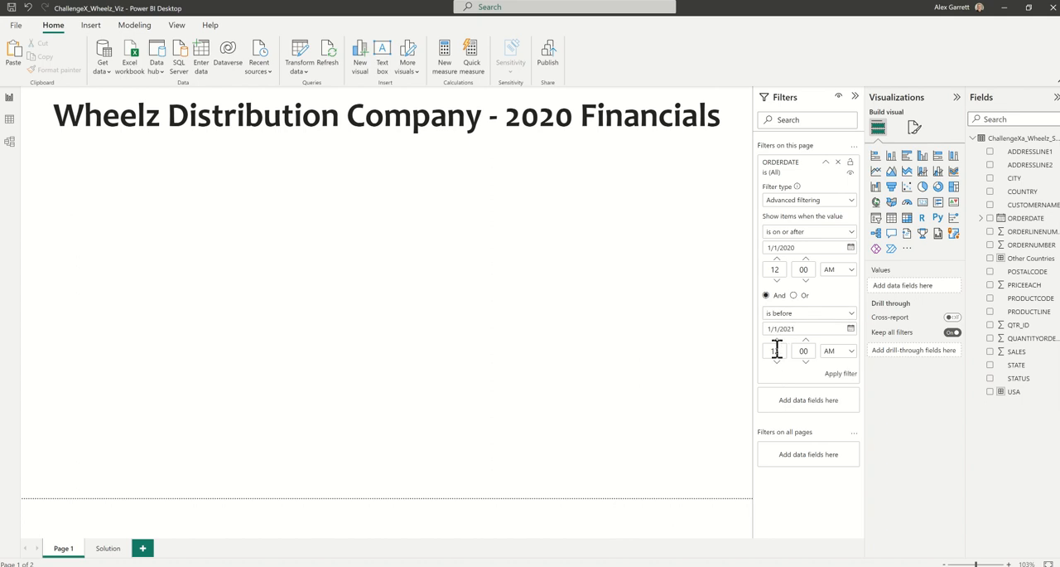
{"action": "left_click", "coordinate": [841, 373]}
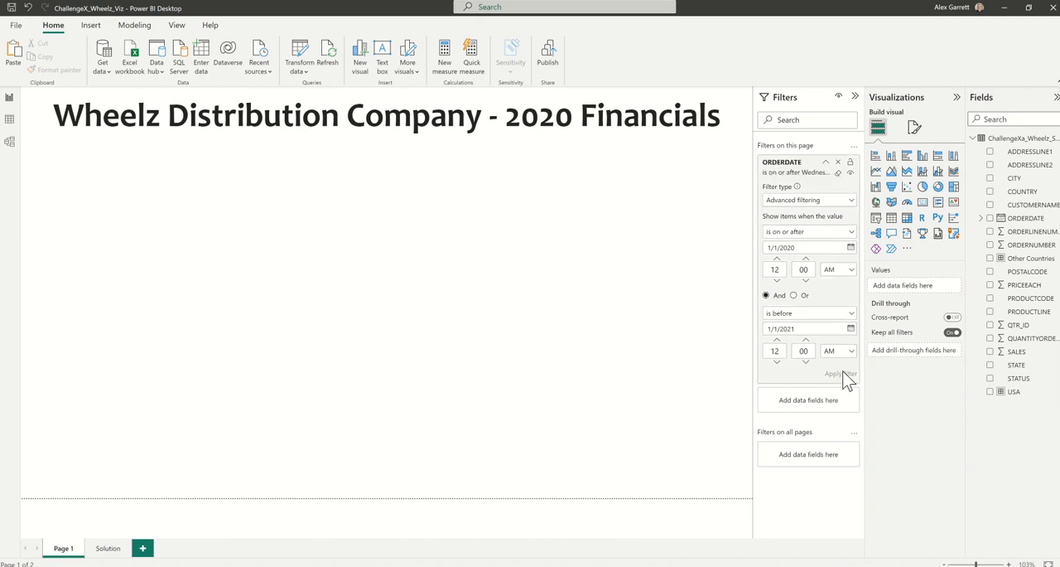
{"action": "left_click", "coordinate": [826, 166]}
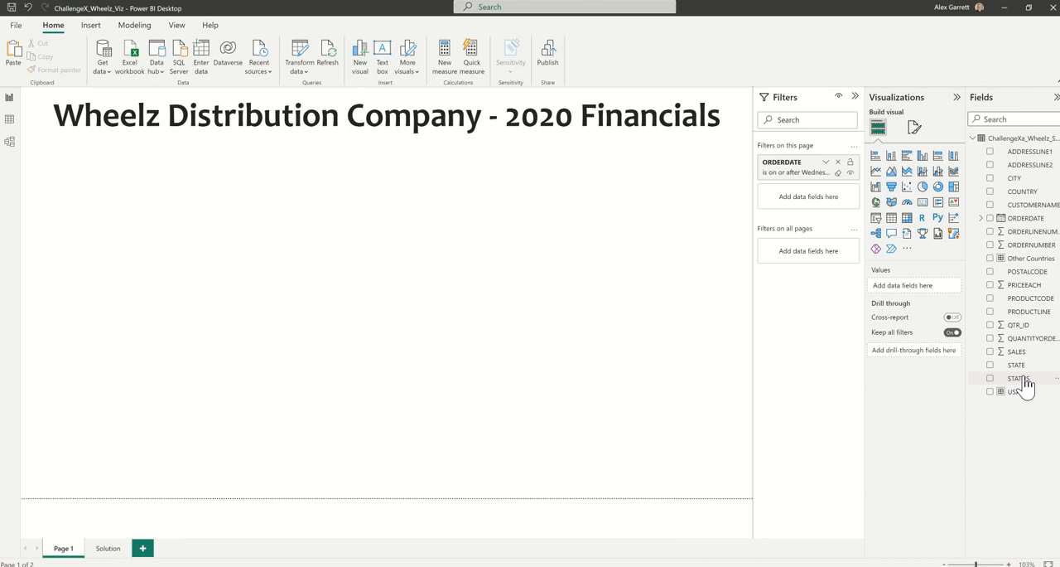
Add a STATUS filter to the page that includes every status except Cancelled and On Hold.
{"action": "left_click_drag", "start_coordinate": [1022, 379], "coordinate": [804, 198]}
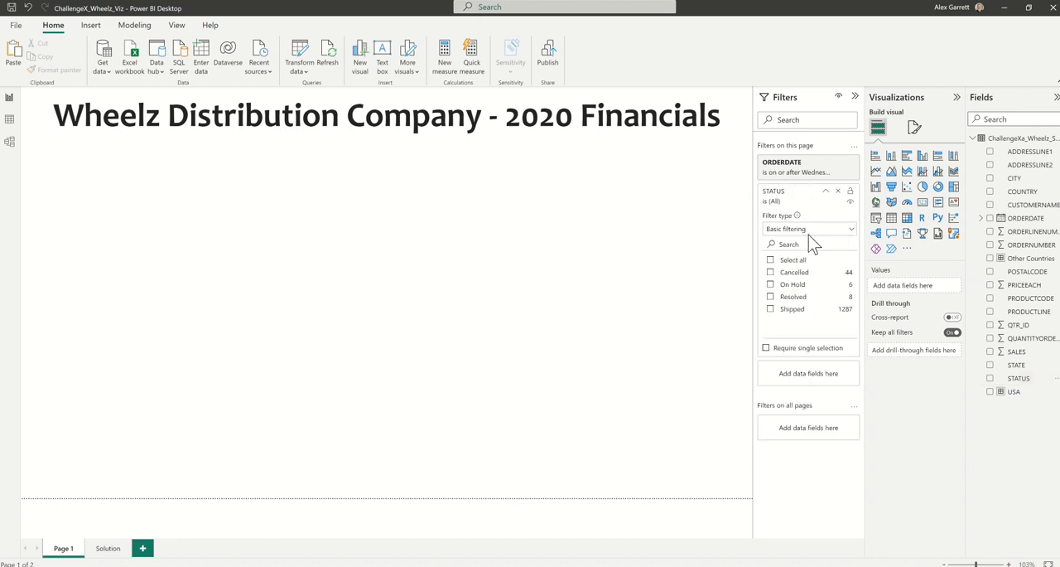
{"action": "left_click", "coordinate": [771, 261]}
{"action": "left_click", "coordinate": [771, 273]}
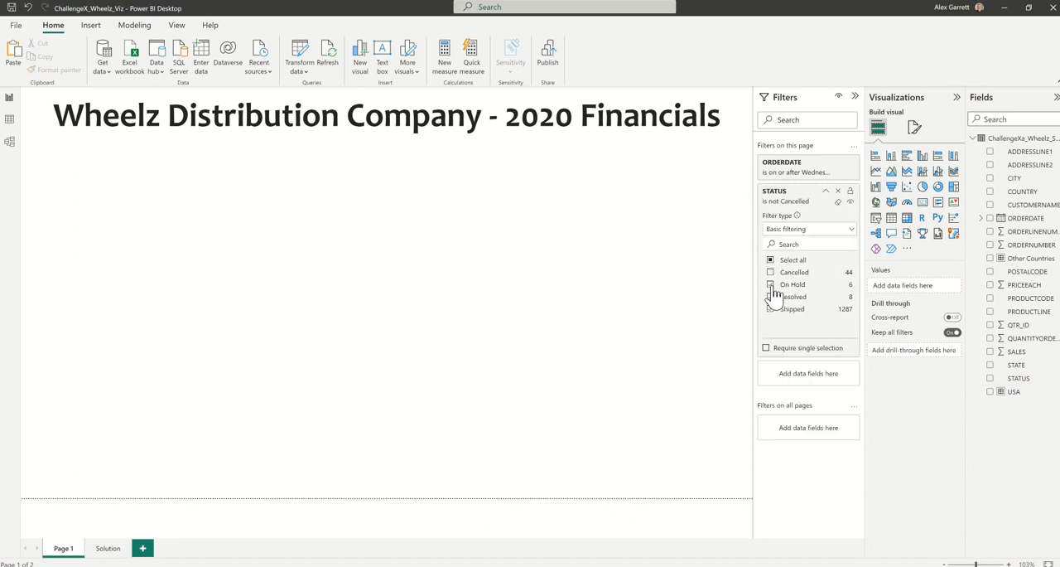
{"action": "left_click", "coordinate": [826, 191]}
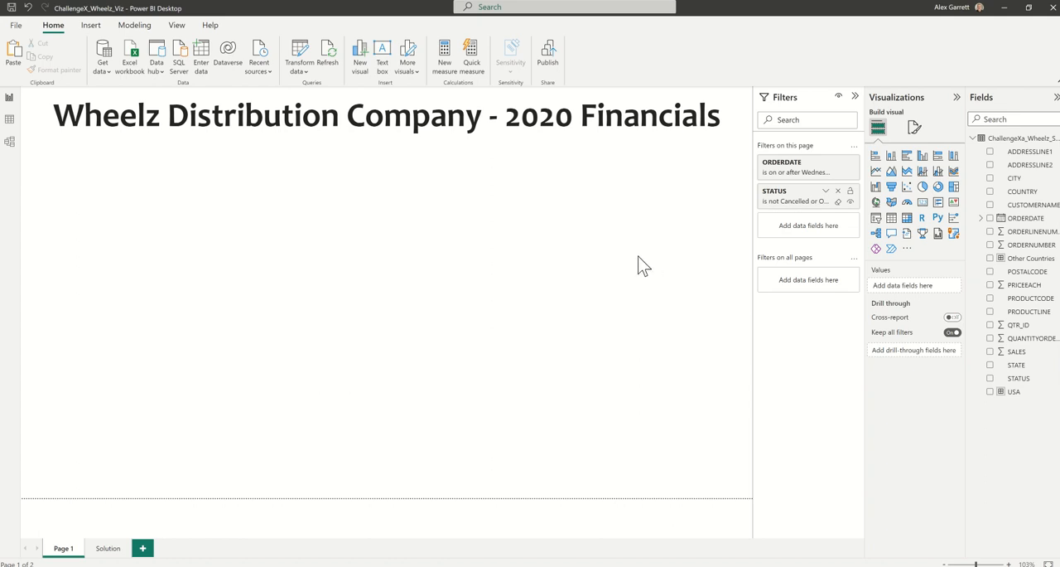
Create a card visual showing the sum of SALES and shrink it to a small box centred below the title.
{"action": "left_click_drag", "start_coordinate": [1017, 352], "coordinate": [920, 294]}
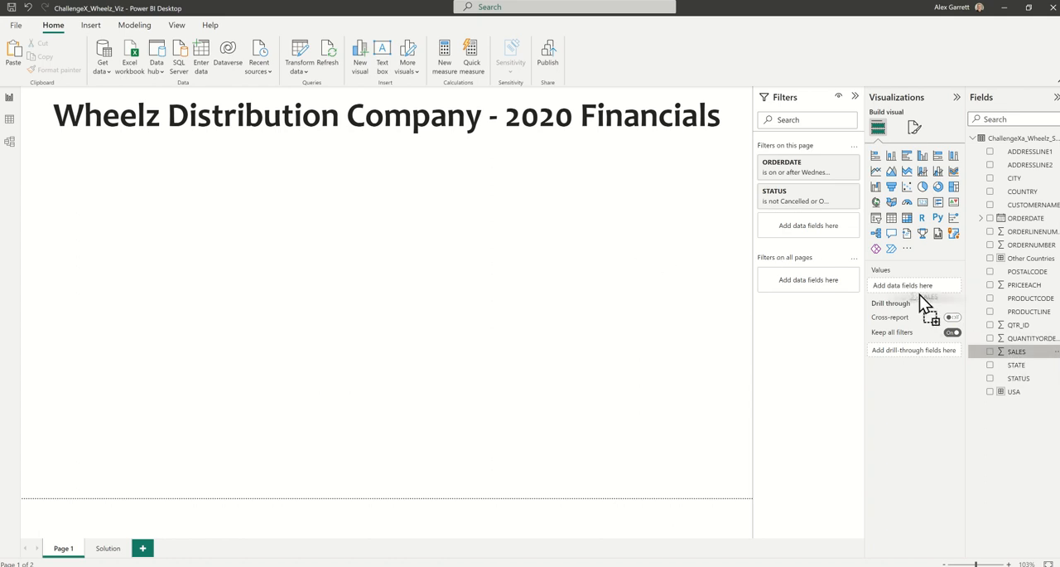
{"action": "left_click", "coordinate": [922, 201]}
{"action": "left_click_drag", "start_coordinate": [748, 198], "coordinate": [405, 203]}
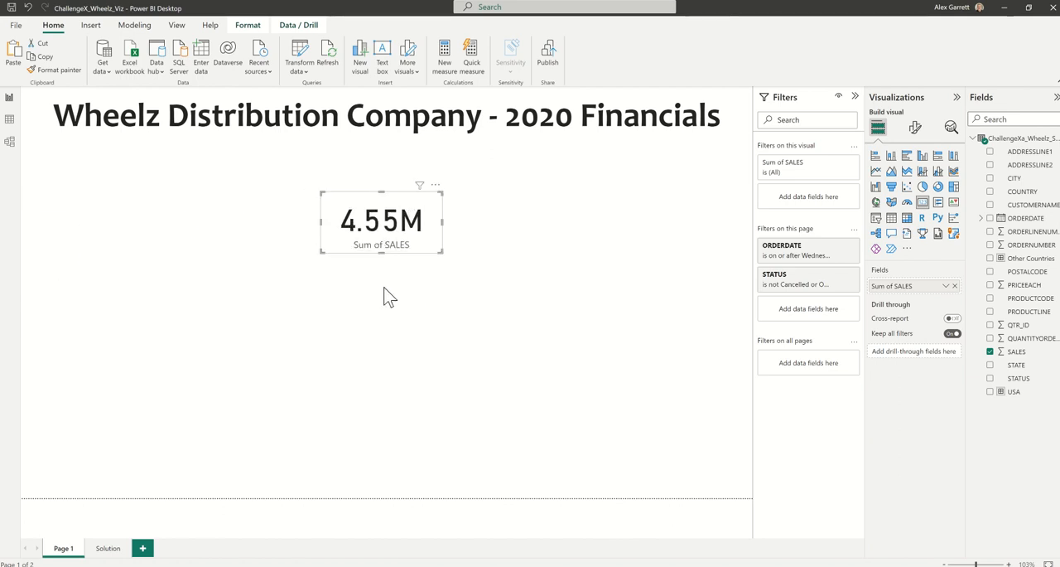
{"action": "left_click", "coordinate": [381, 308]}
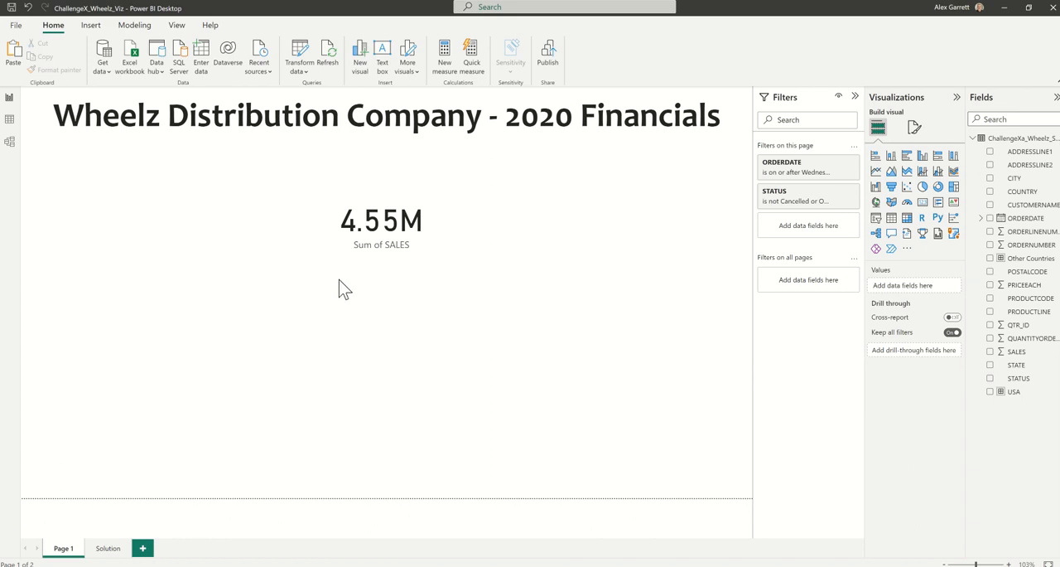
Create a clustered column chart of SALES and size it as a tall block along the page's left side.
{"action": "left_click_drag", "start_coordinate": [1027, 355], "coordinate": [915, 290]}
{"action": "left_click", "coordinate": [923, 157]}
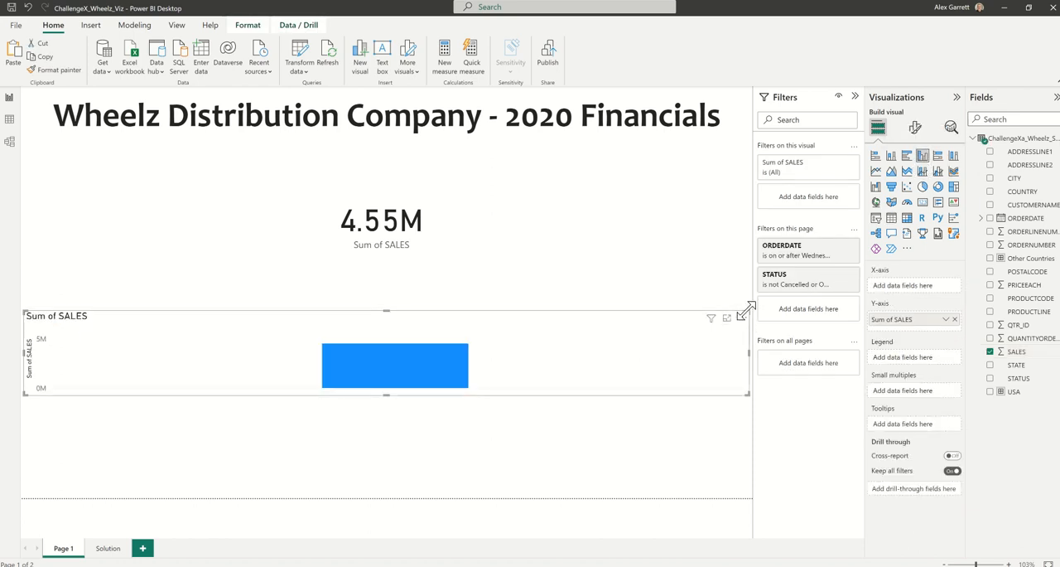
{"action": "left_click_drag", "start_coordinate": [748, 313], "coordinate": [303, 161]}
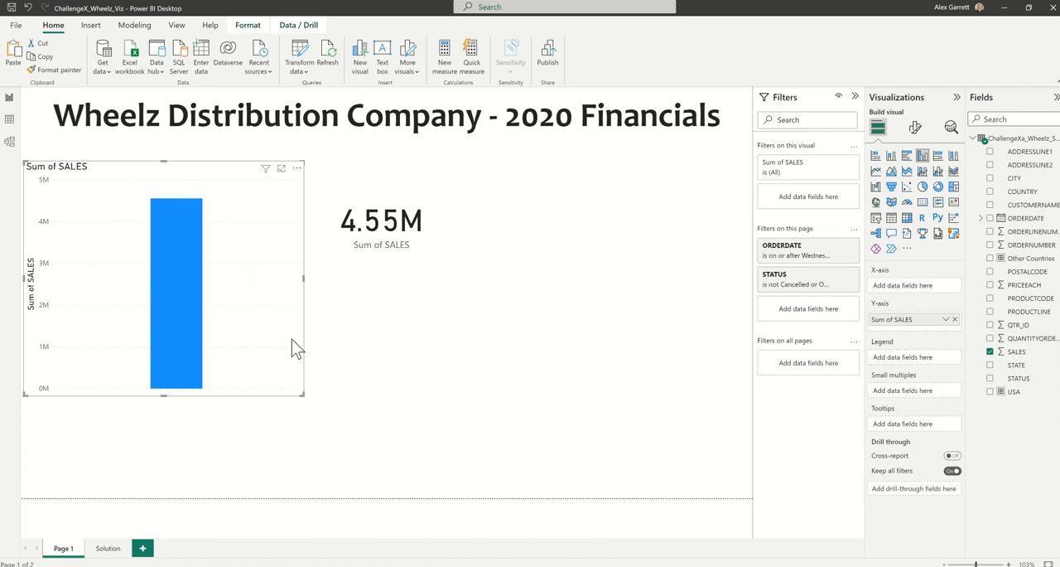
{"action": "left_click_drag", "start_coordinate": [298, 392], "coordinate": [301, 472]}
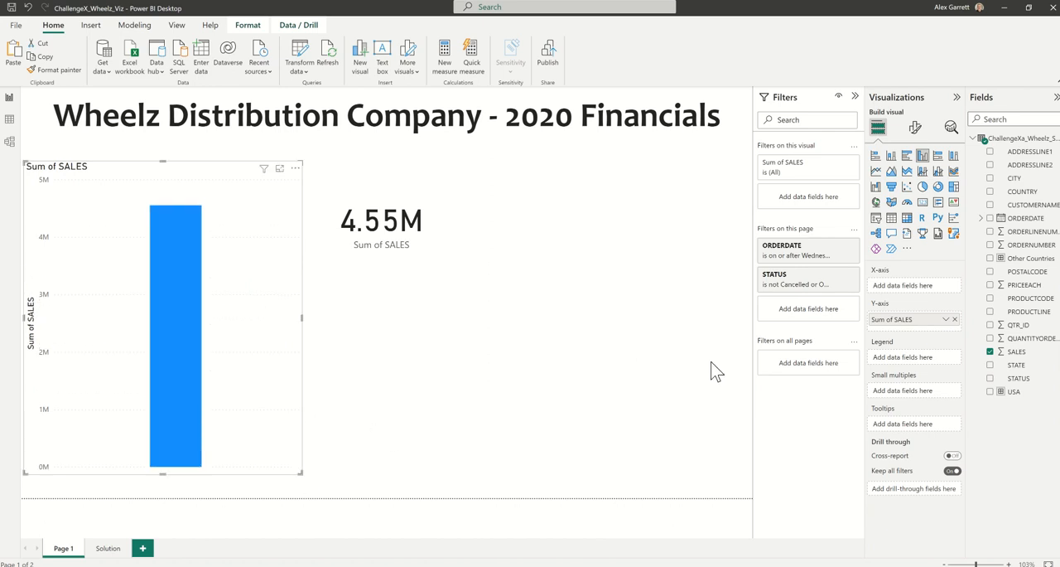
Split the column chart by QTR_ID as legend and by PRODUCTLINE as small multiples.
{"action": "left_click_drag", "start_coordinate": [1017, 325], "coordinate": [921, 361]}
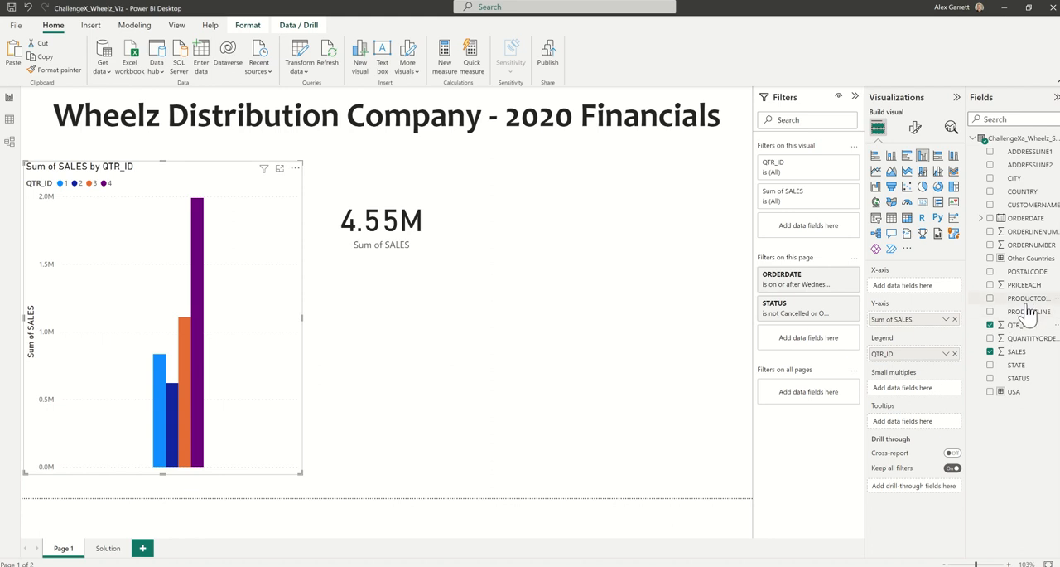
{"action": "left_click_drag", "start_coordinate": [1028, 319], "coordinate": [915, 389]}
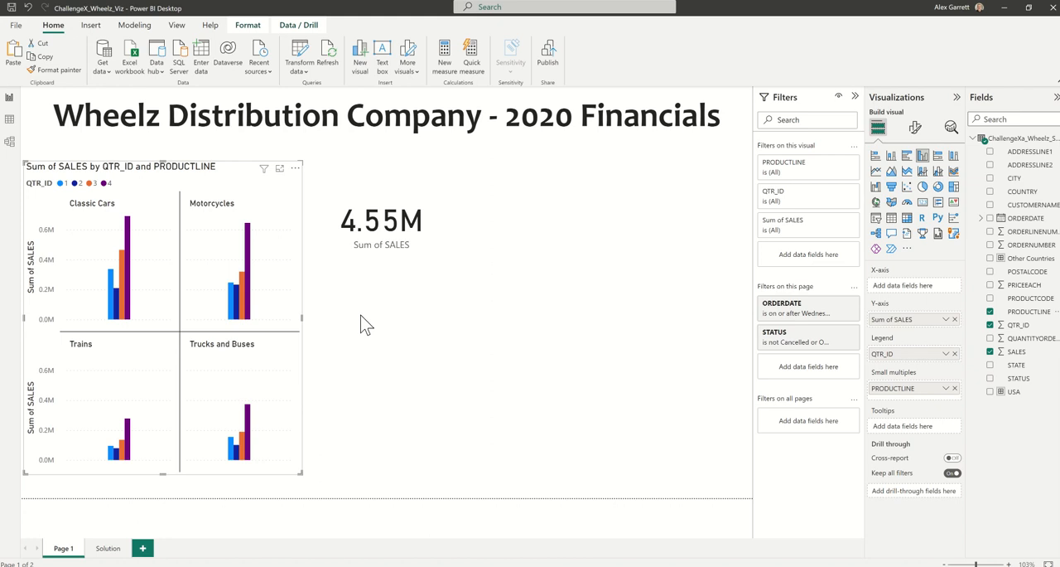
{"action": "left_click", "coordinate": [441, 345]}
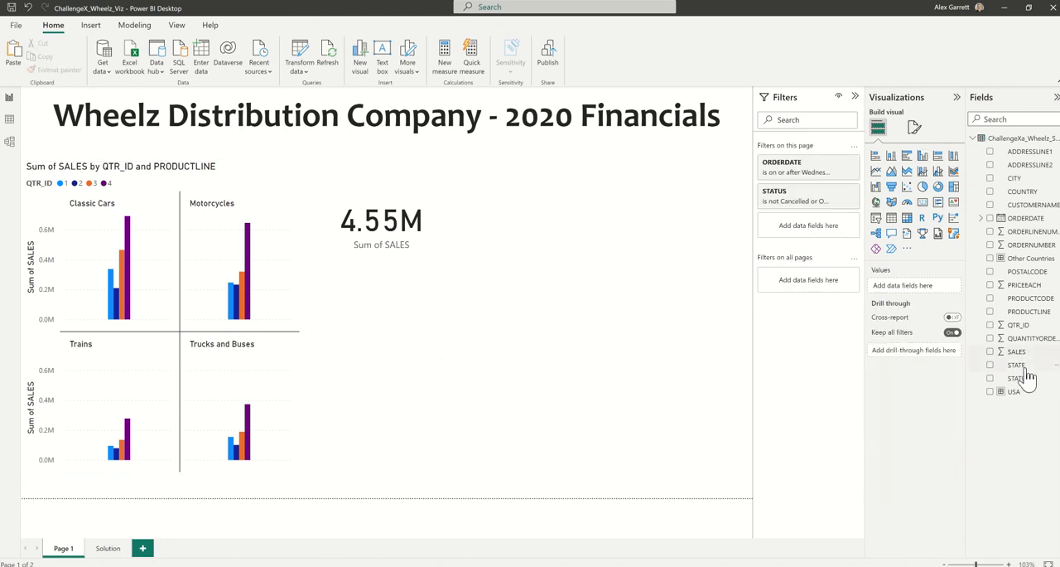
Create a matrix of SALES with CUSTOMERNAME as rows and widen it enough to show the sales column.
{"action": "left_click_drag", "start_coordinate": [1017, 351], "coordinate": [899, 285]}
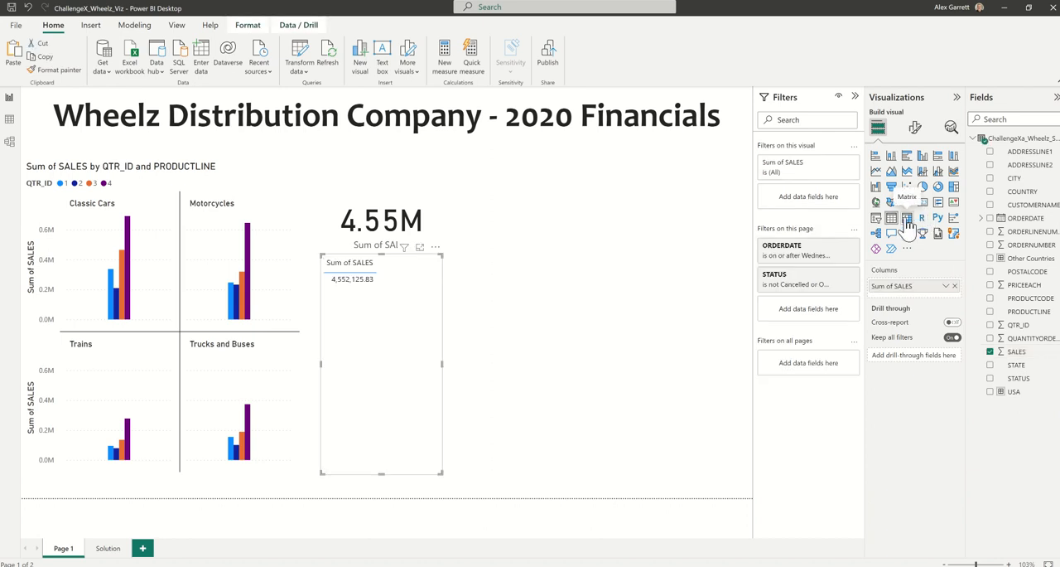
{"action": "left_click", "coordinate": [907, 217]}
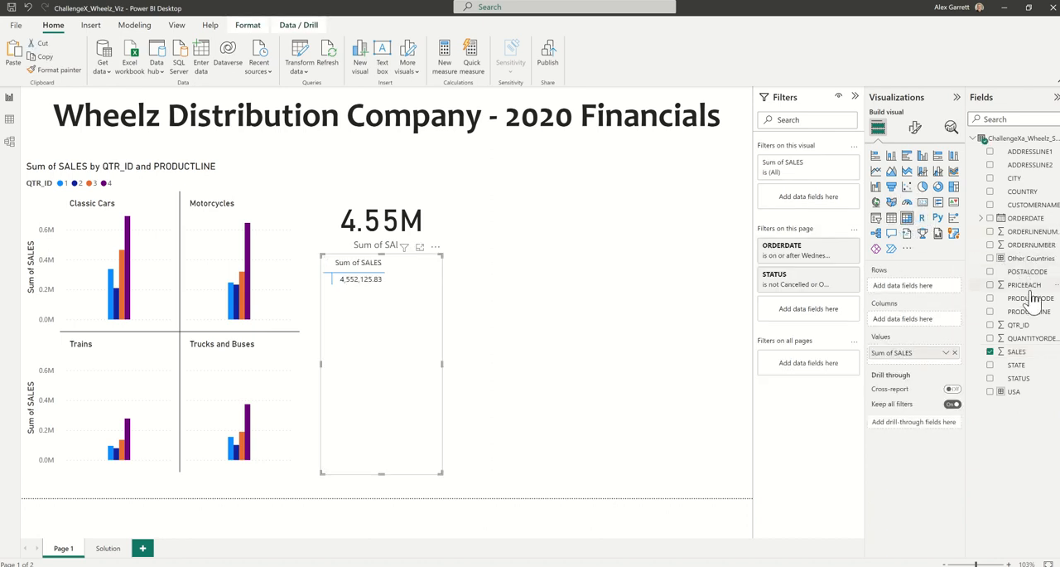
{"action": "left_click_drag", "start_coordinate": [1025, 206], "coordinate": [915, 286]}
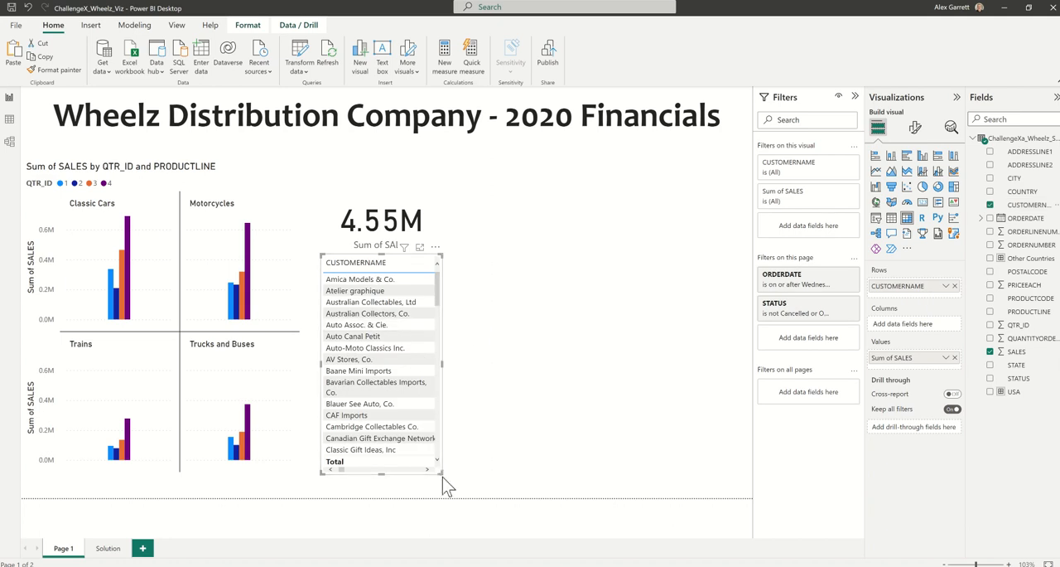
{"action": "left_click_drag", "start_coordinate": [444, 474], "coordinate": [520, 460]}
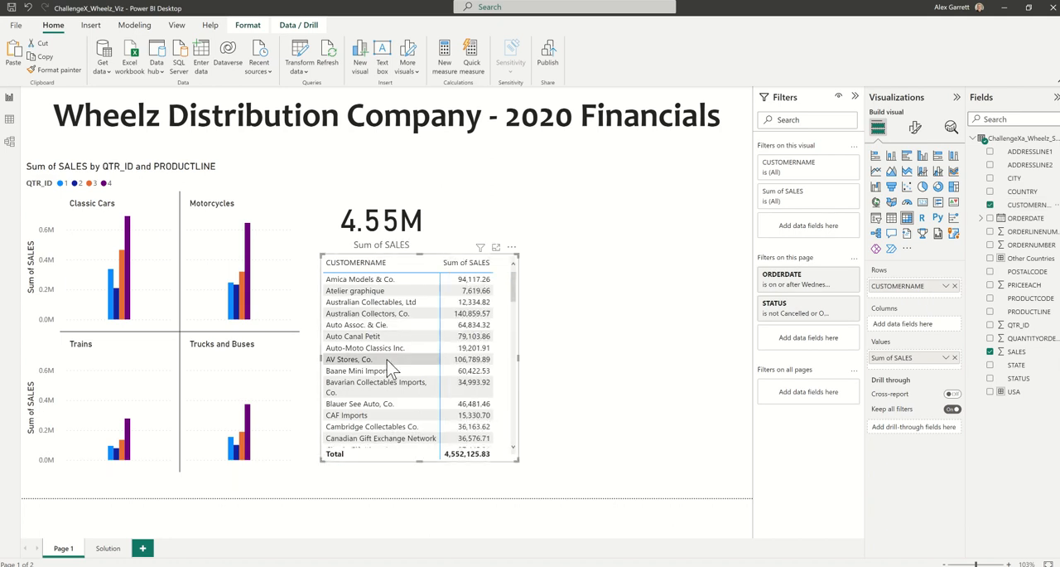
{"action": "scroll", "coordinate": [395, 373], "scroll_direction": "down", "scroll_amount": 5}
{"action": "scroll", "coordinate": [395, 372], "scroll_direction": "down", "scroll_amount": 2}
{"action": "scroll", "coordinate": [397, 356], "scroll_direction": "up", "scroll_amount": 7}
Filter the matrix's CUSTOMERNAME to the Top 3 items by sum of SALES.
{"action": "left_click", "coordinate": [838, 164]}
{"action": "left_click", "coordinate": [840, 199]}
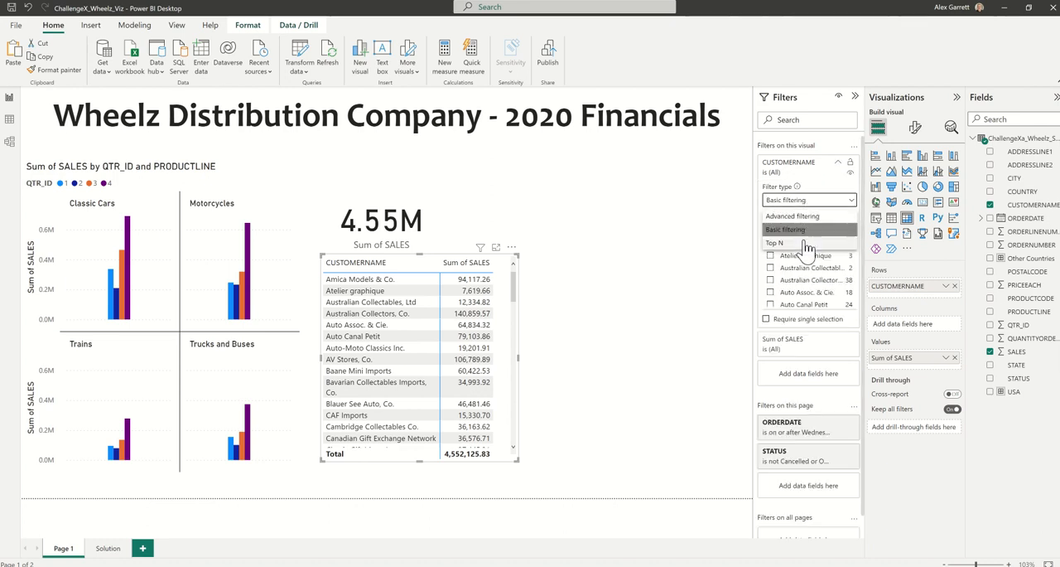
{"action": "left_click", "coordinate": [805, 243]}
{"action": "left_click", "coordinate": [820, 229]}
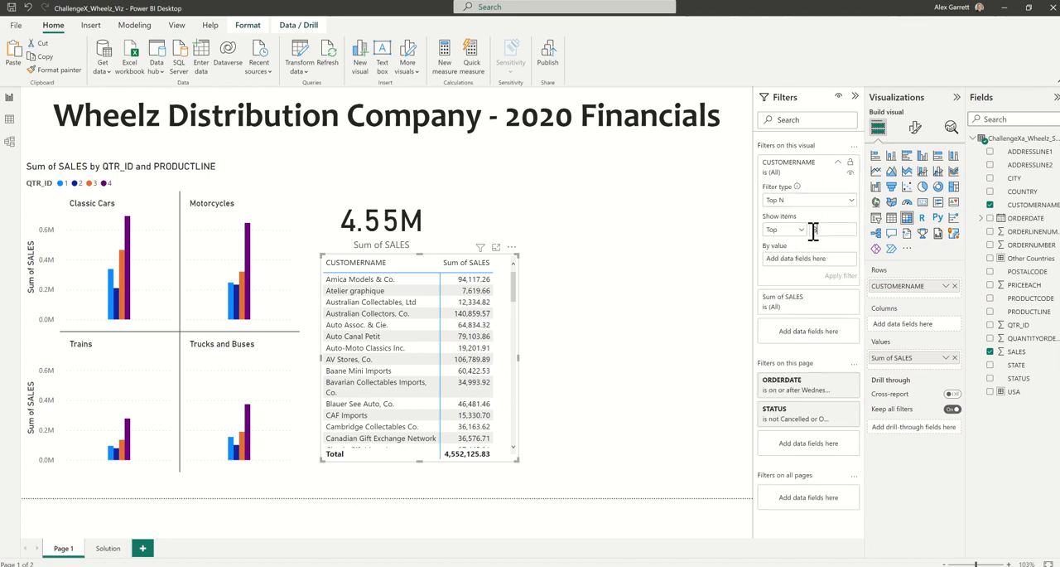
{"action": "type", "text": "3"}
{"action": "left_click_drag", "start_coordinate": [1017, 352], "coordinate": [828, 273]}
{"action": "left_click", "coordinate": [840, 278]}
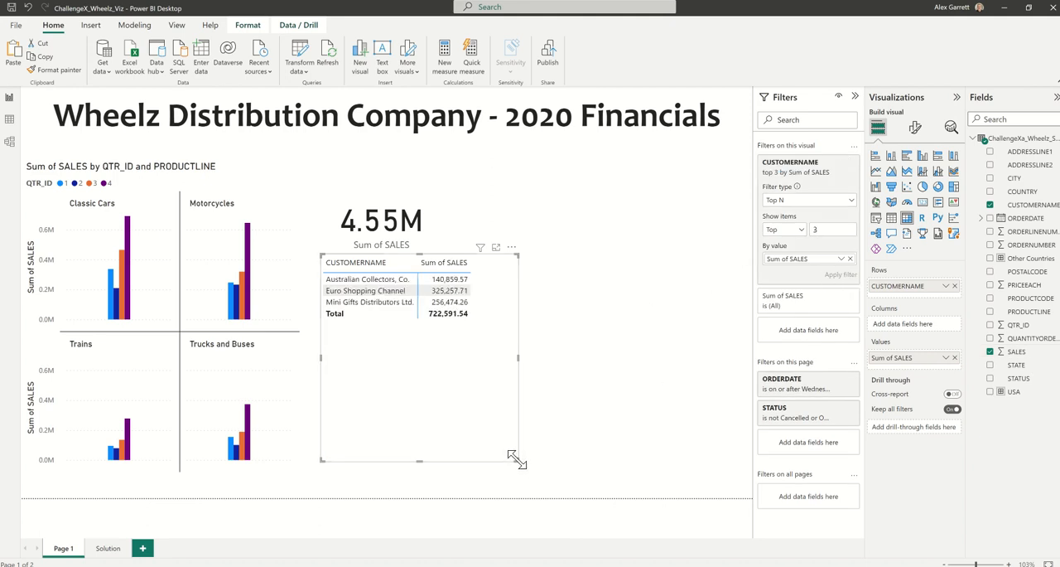
Shrink the customer matrix to fit its rows and move it to the page's lower-right area.
{"action": "left_click_drag", "start_coordinate": [516, 457], "coordinate": [483, 328]}
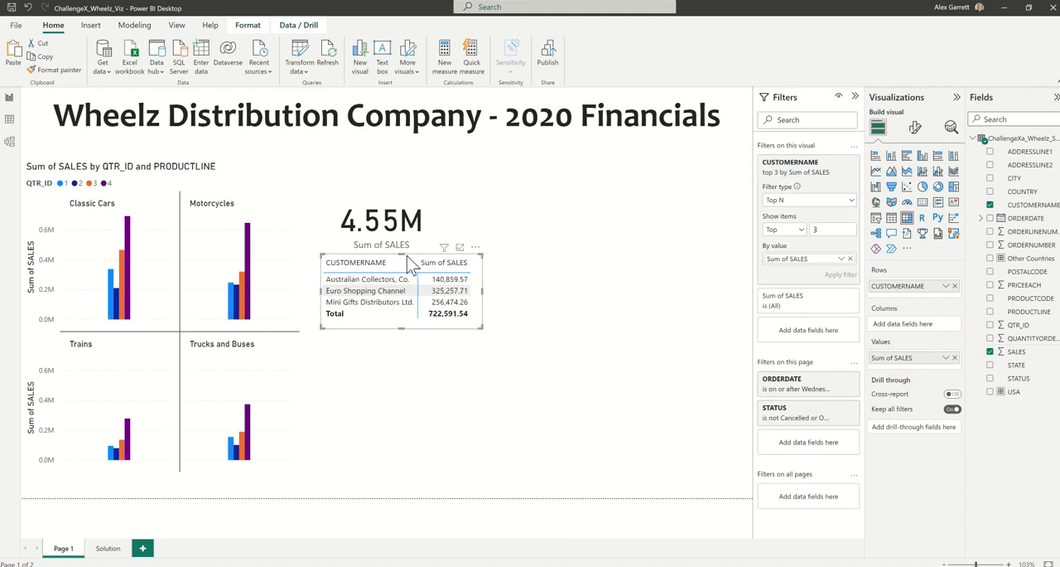
{"action": "left_click_drag", "start_coordinate": [409, 249], "coordinate": [651, 383]}
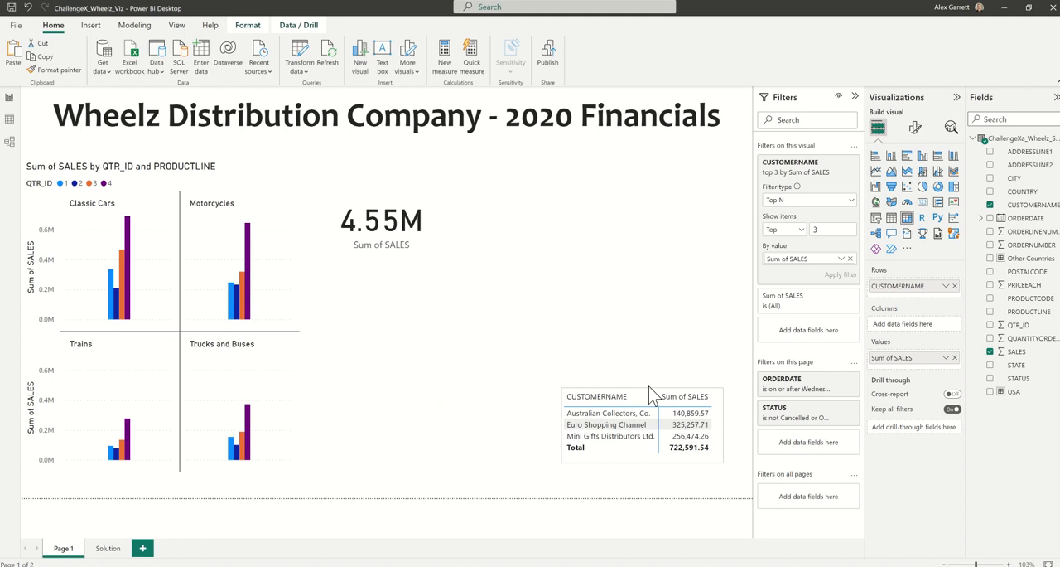
{"action": "left_click", "coordinate": [569, 320]}
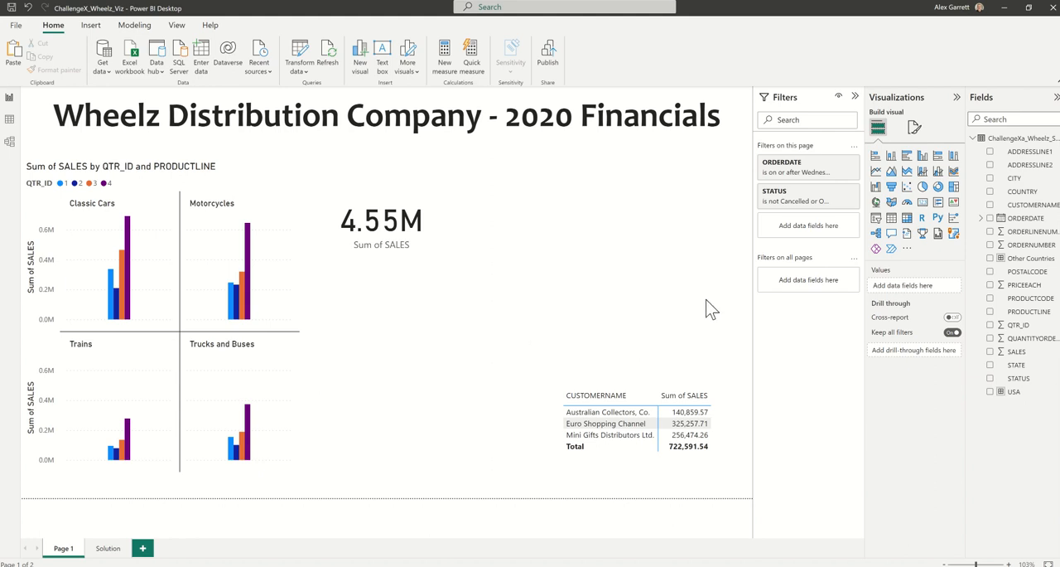
Create a pie chart of SALES, reduce its size, and place it above the customer matrix.
{"action": "left_click_drag", "start_coordinate": [1025, 352], "coordinate": [925, 292]}
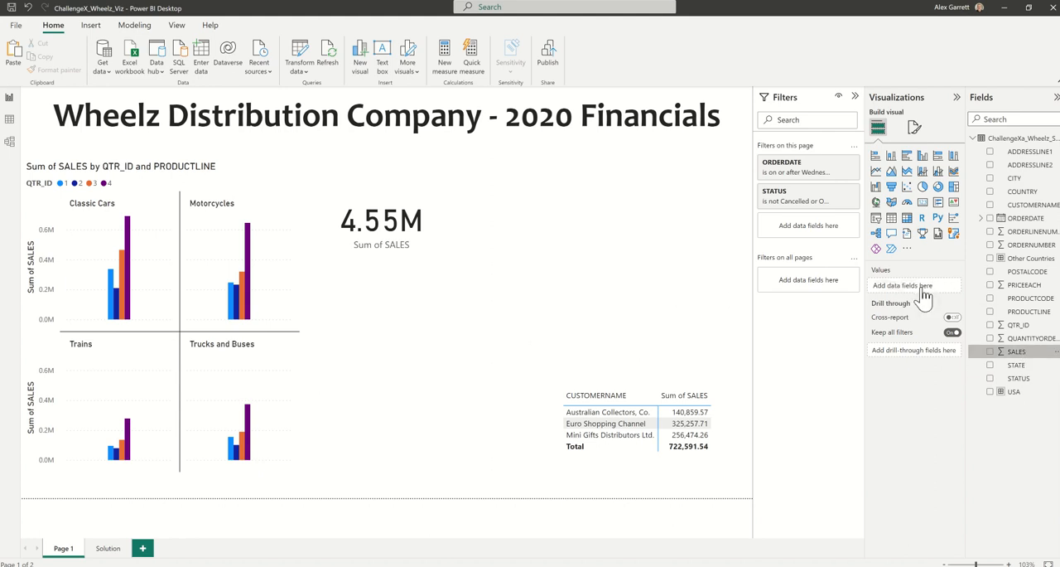
{"action": "left_click", "coordinate": [922, 187]}
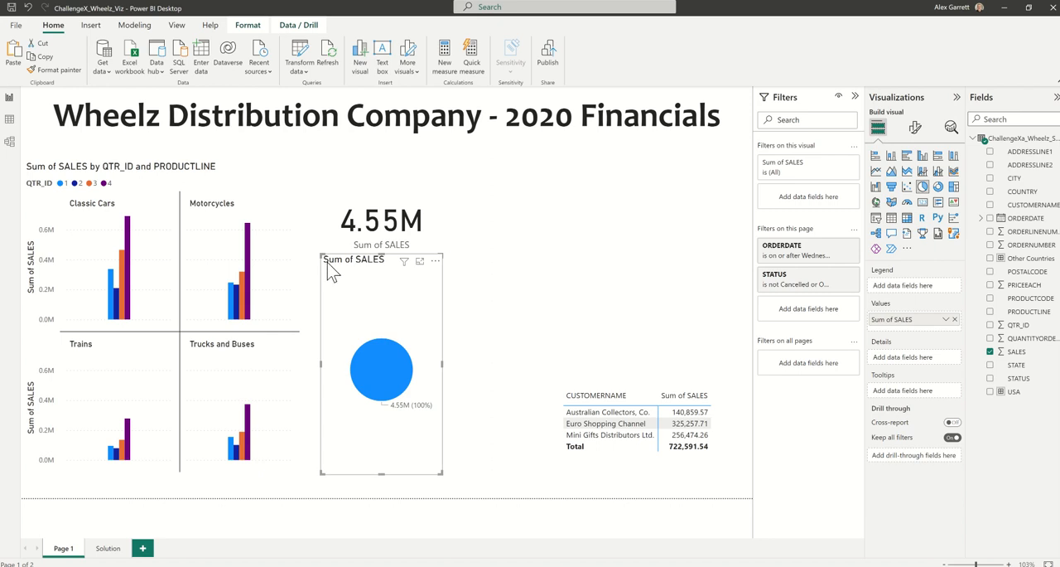
{"action": "left_click_drag", "start_coordinate": [318, 252], "coordinate": [338, 362]}
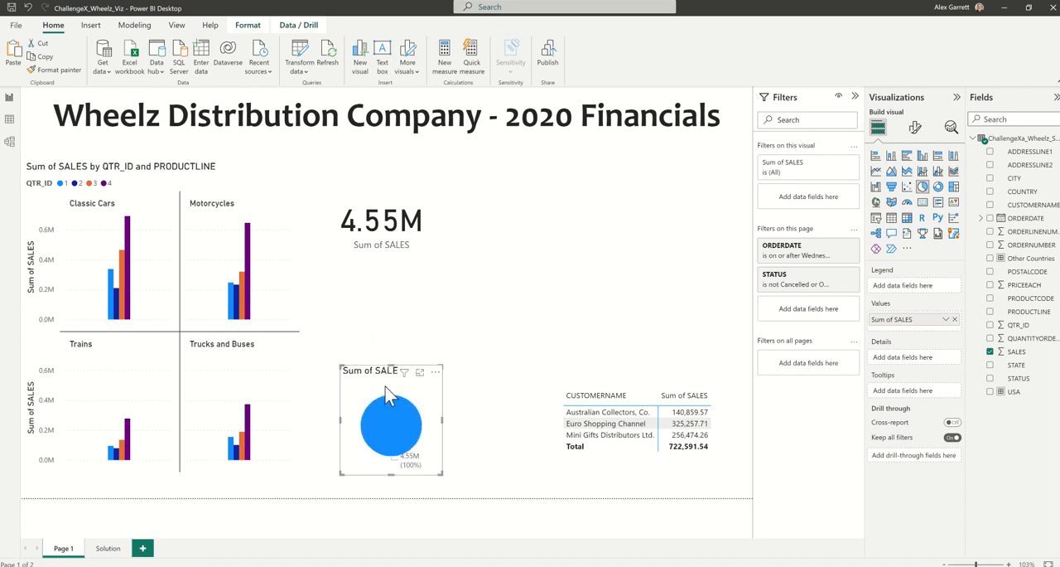
{"action": "left_click_drag", "start_coordinate": [378, 390], "coordinate": [633, 206]}
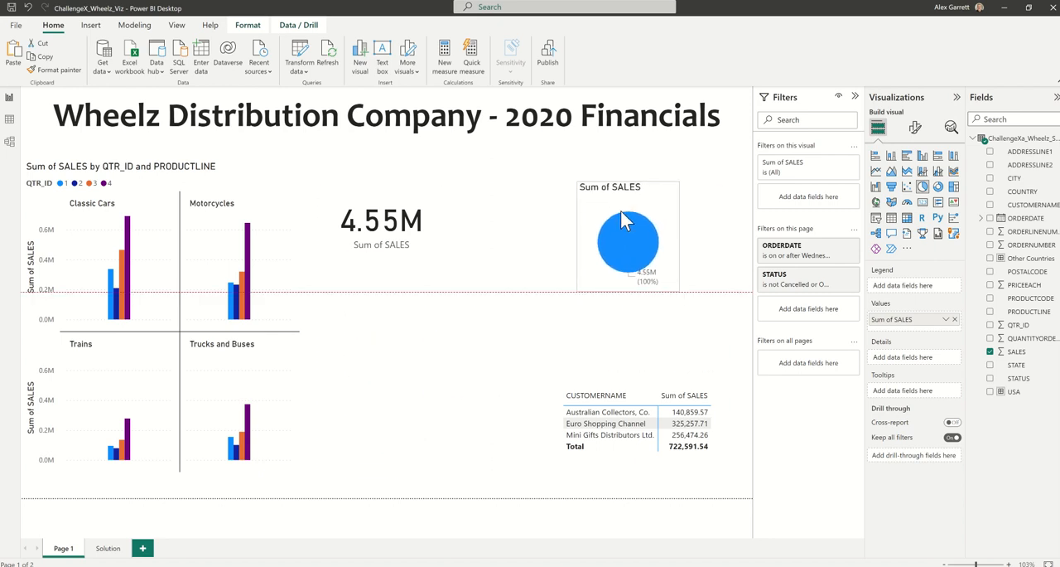
Try setting up a COUNTRY group named "Other COuntires" with Australia through UK selected, and discard it.
{"action": "left_click", "coordinate": [1056, 193]}
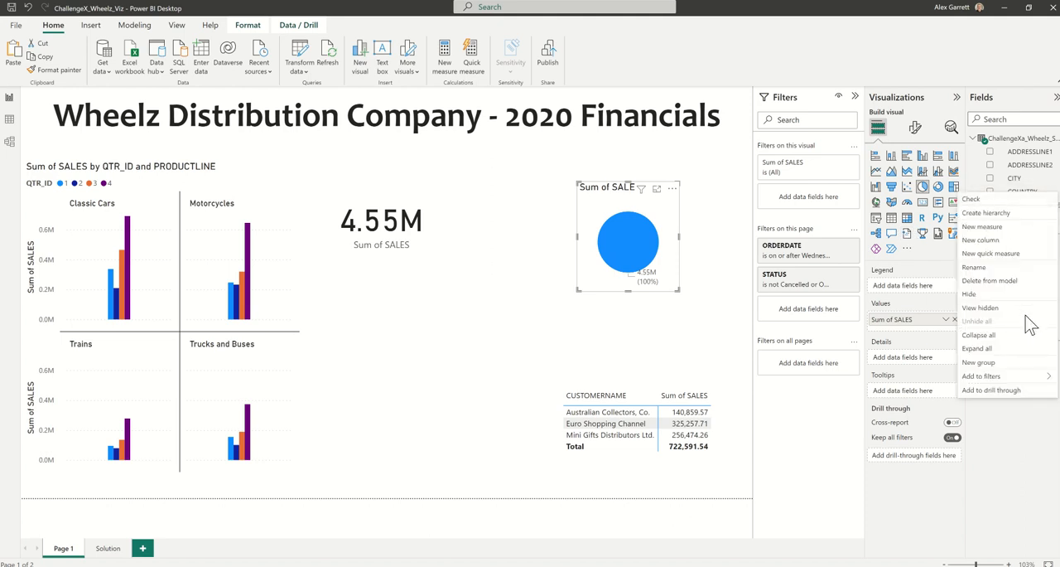
{"action": "left_click", "coordinate": [979, 362]}
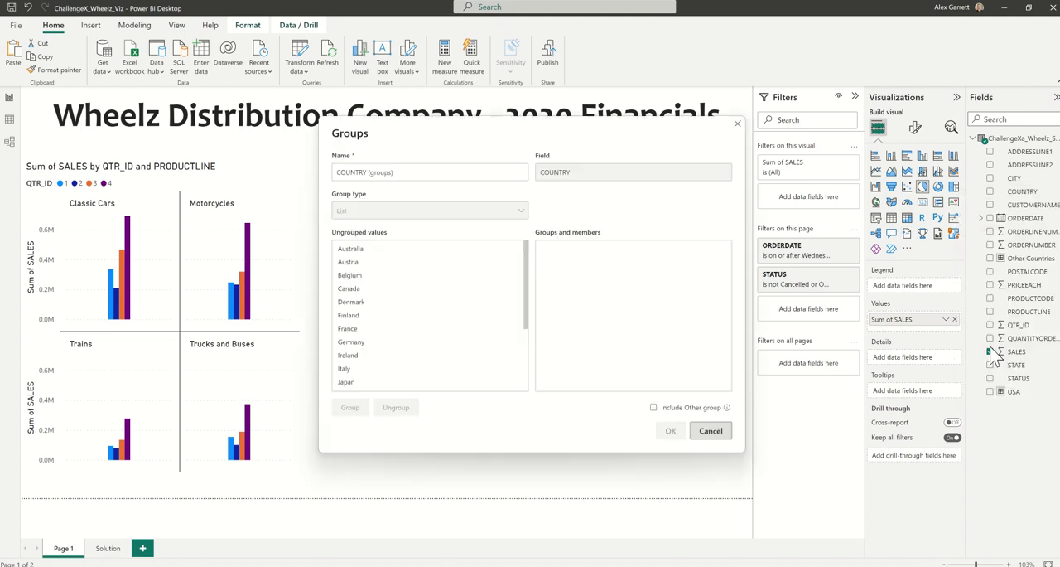
{"action": "scroll", "coordinate": [381, 319], "scroll_direction": "down", "scroll_amount": 3}
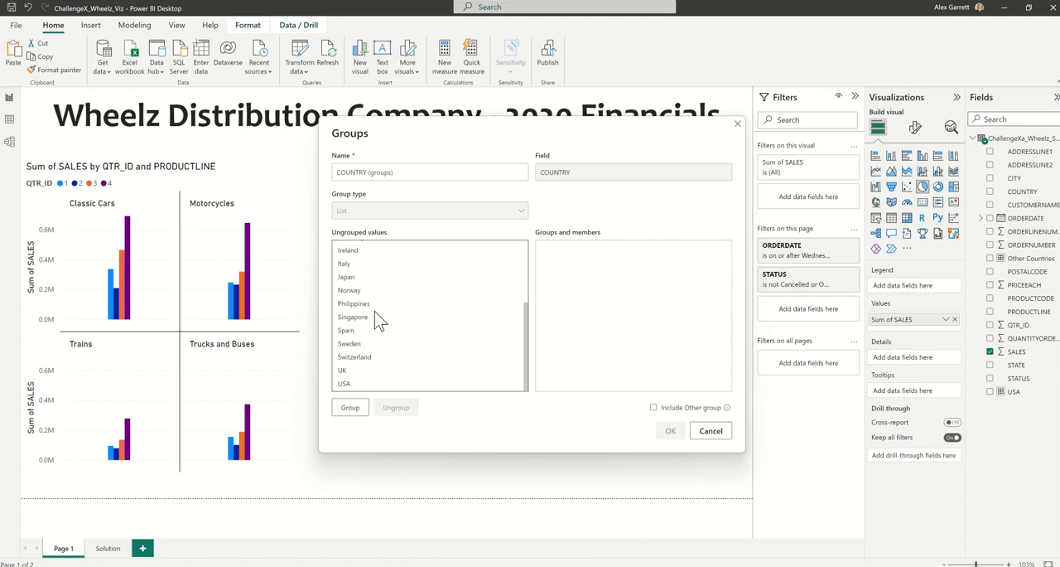
{"action": "left_click", "coordinate": [377, 370]}
{"action": "scroll", "coordinate": [374, 347], "scroll_direction": "up", "scroll_amount": 3}
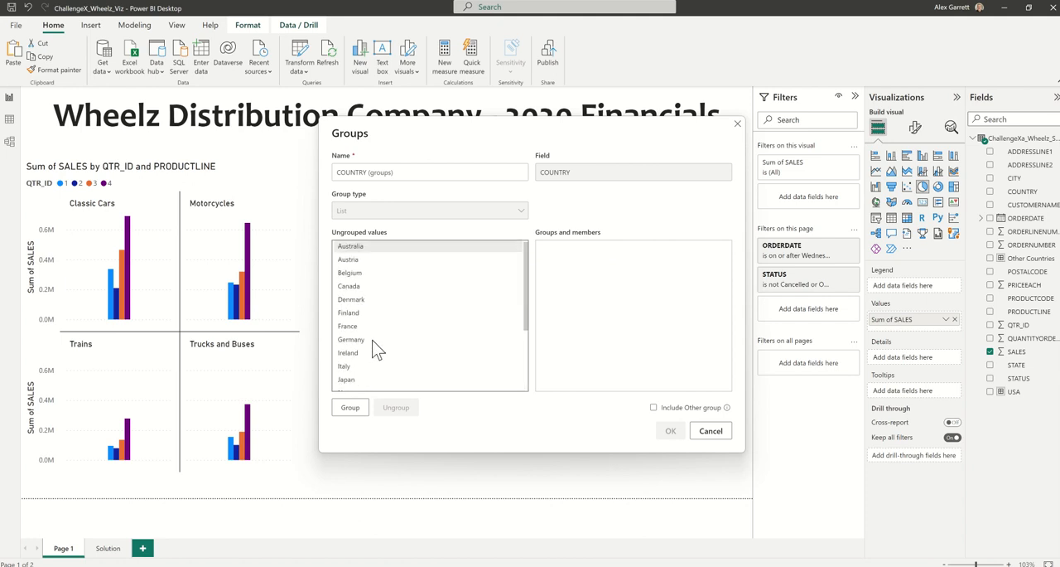
{"action": "left_click", "coordinate": [388, 258]}
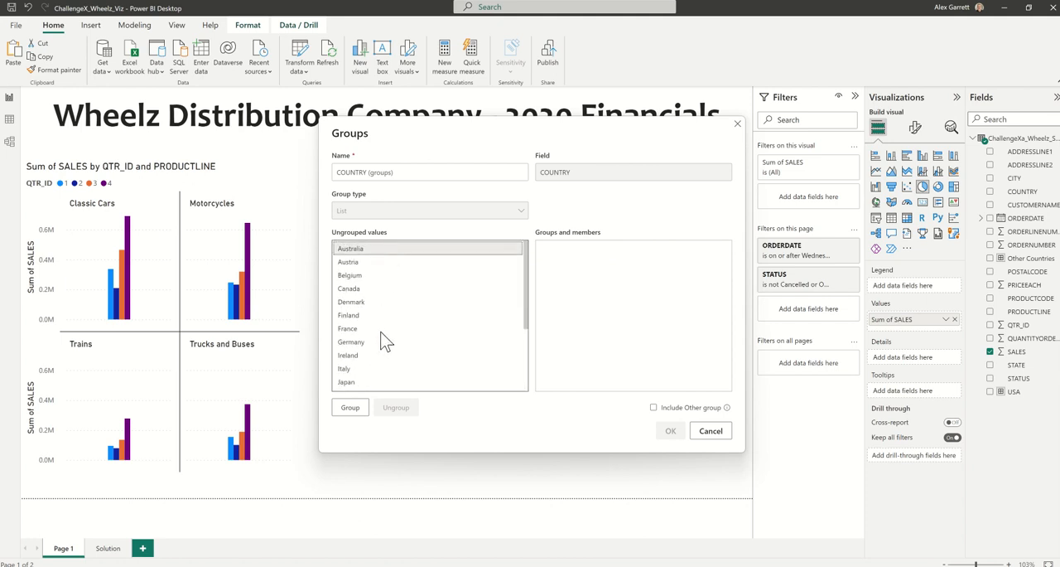
{"action": "scroll", "coordinate": [379, 339], "scroll_direction": "down", "scroll_amount": 3}
{"action": "left_click", "coordinate": [373, 371], "text": "shift"}
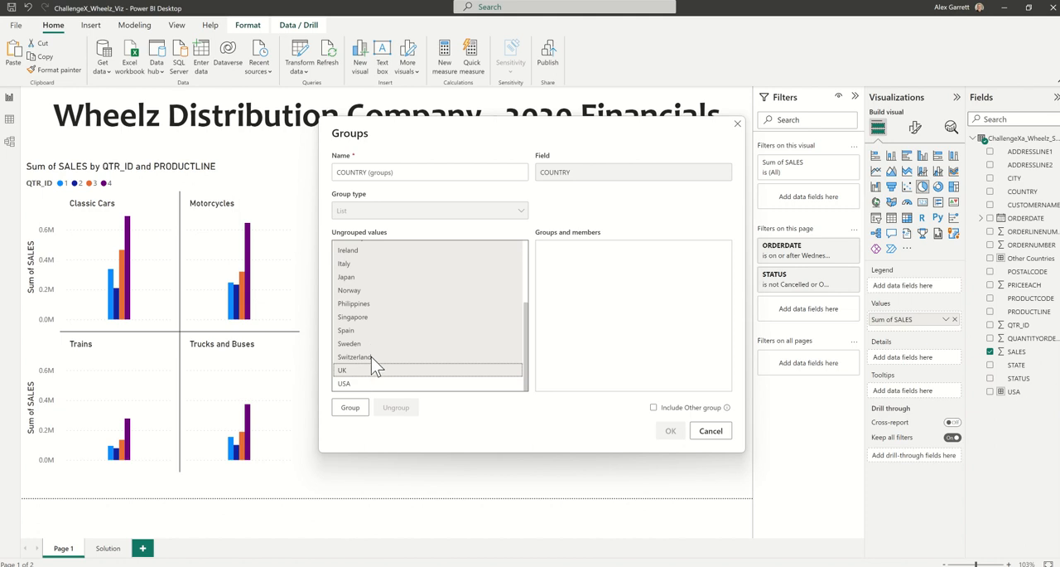
{"action": "left_click_drag", "start_coordinate": [406, 173], "coordinate": [302, 178]}
{"action": "type", "text": "Other COuntries"}
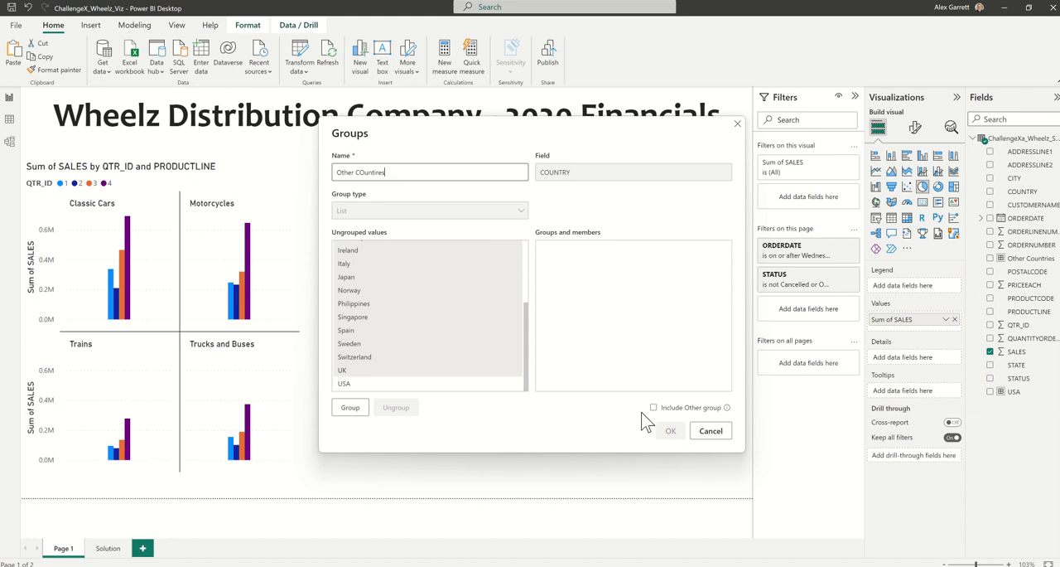
{"action": "left_click", "coordinate": [704, 437]}
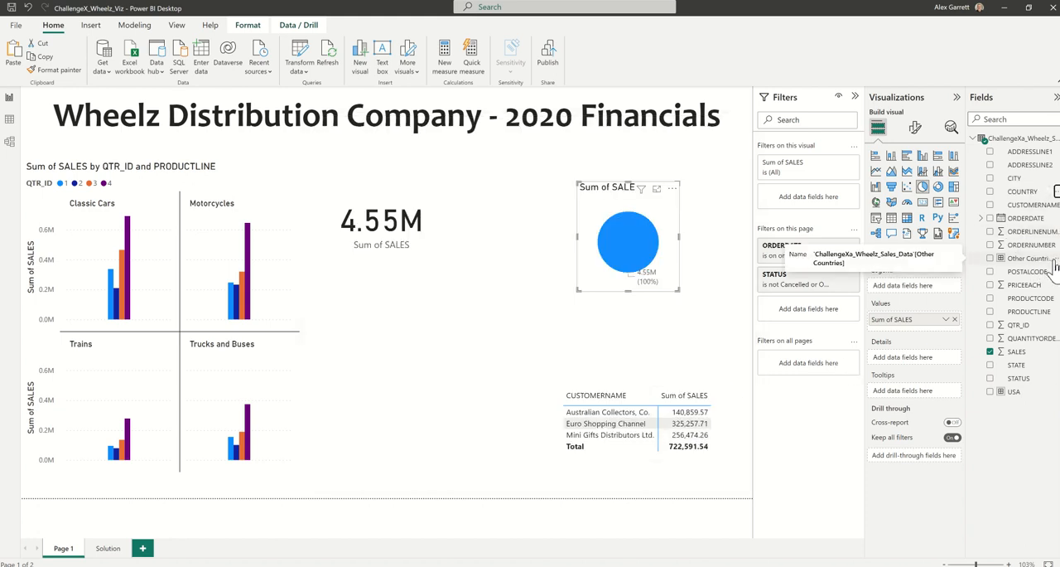
Try setting up a COUNTRY group named USA with only the USA value selected, and discard it.
{"action": "left_click", "coordinate": [1054, 192]}
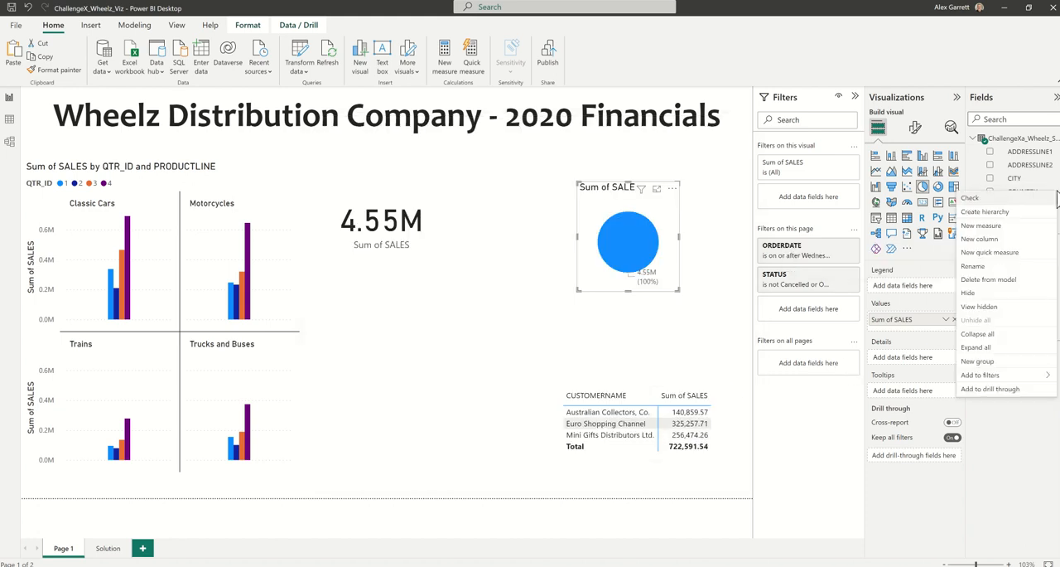
{"action": "left_click", "coordinate": [1005, 362]}
{"action": "scroll", "coordinate": [385, 364], "scroll_direction": "down", "scroll_amount": 5}
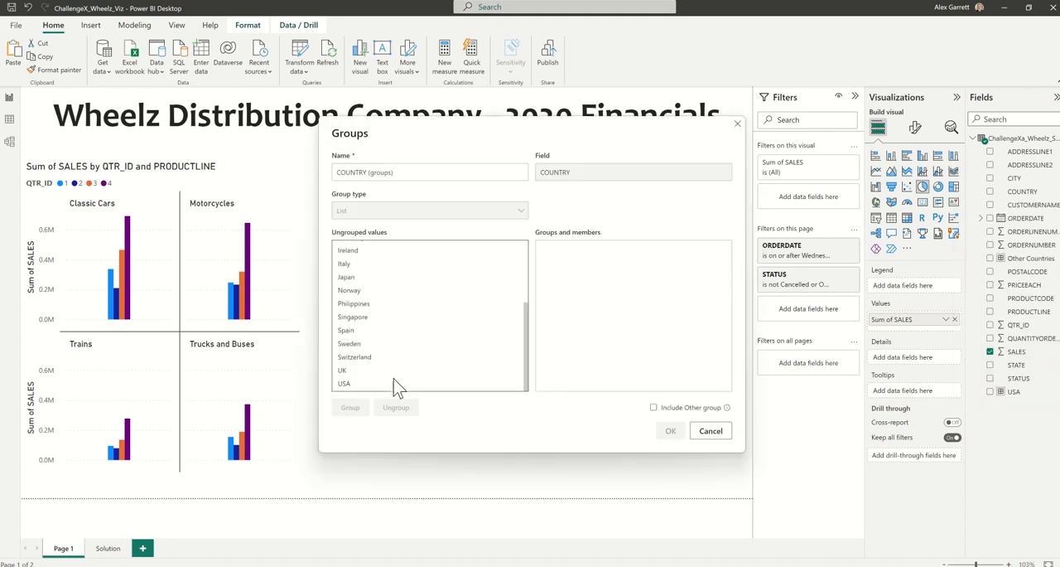
{"action": "left_click", "coordinate": [395, 383]}
{"action": "left_click_drag", "start_coordinate": [396, 170], "coordinate": [303, 184]}
{"action": "type", "text": "U"}
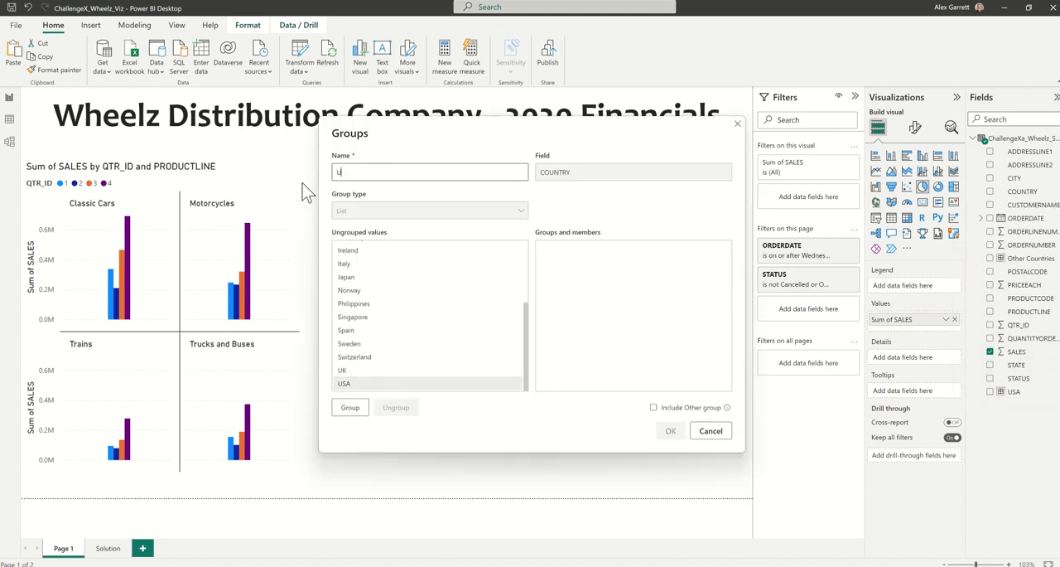
{"action": "type", "text": "SA"}
{"action": "left_click", "coordinate": [711, 430]}
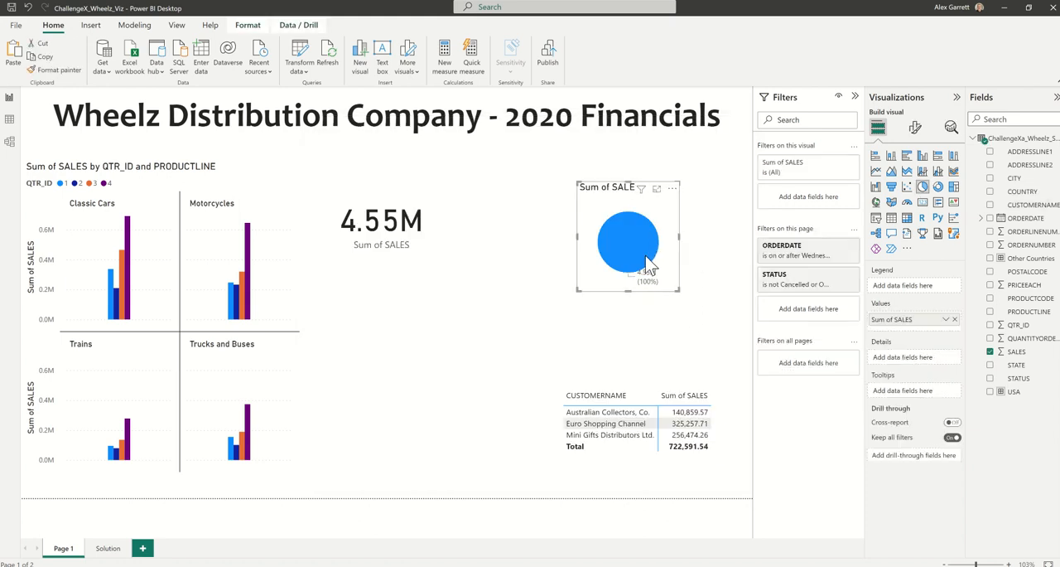
Add Other Countries to the pie chart's details, then enlarge the chart and shift it up above the customer matrix.
{"action": "left_click_drag", "start_coordinate": [1031, 257], "coordinate": [915, 356]}
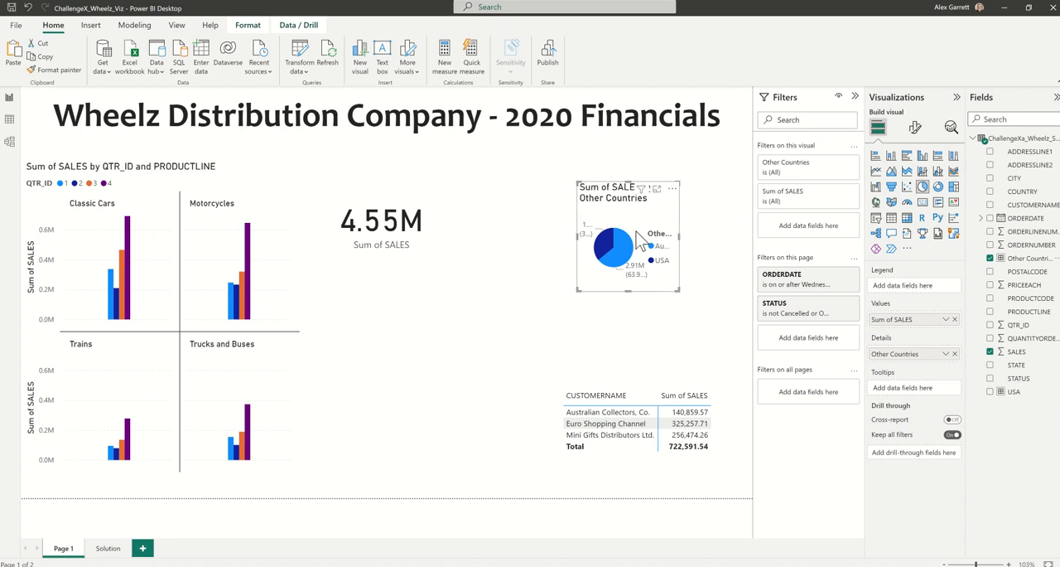
{"action": "left_click_drag", "start_coordinate": [677, 278], "coordinate": [731, 322]}
{"action": "left_click_drag", "start_coordinate": [629, 253], "coordinate": [606, 236]}
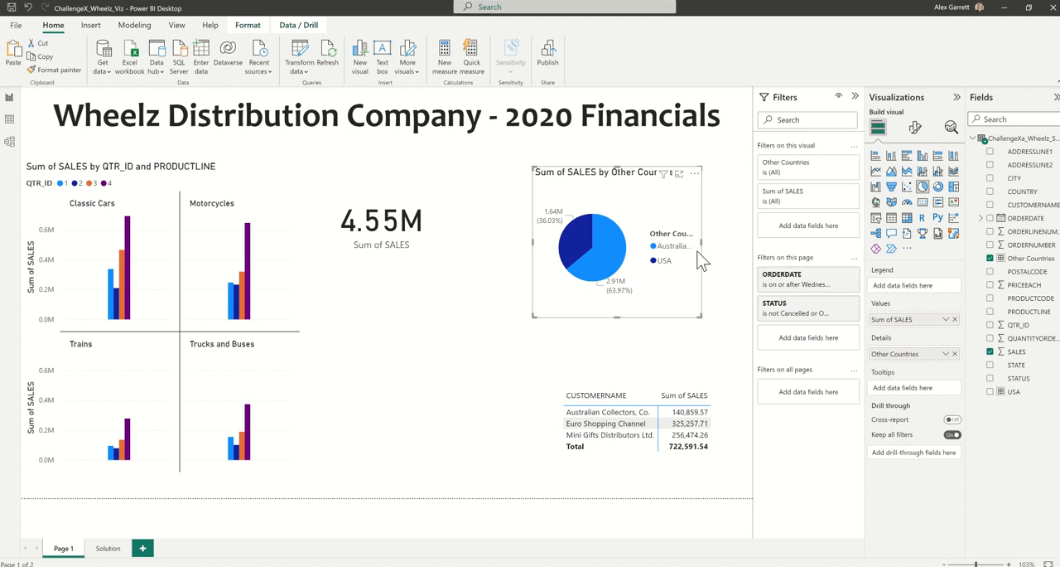
Turn off the pie chart's legend and colour the grouped countries' slice light grey and the USA slice red.
{"action": "left_click", "coordinate": [915, 126]}
{"action": "left_click", "coordinate": [950, 204]}
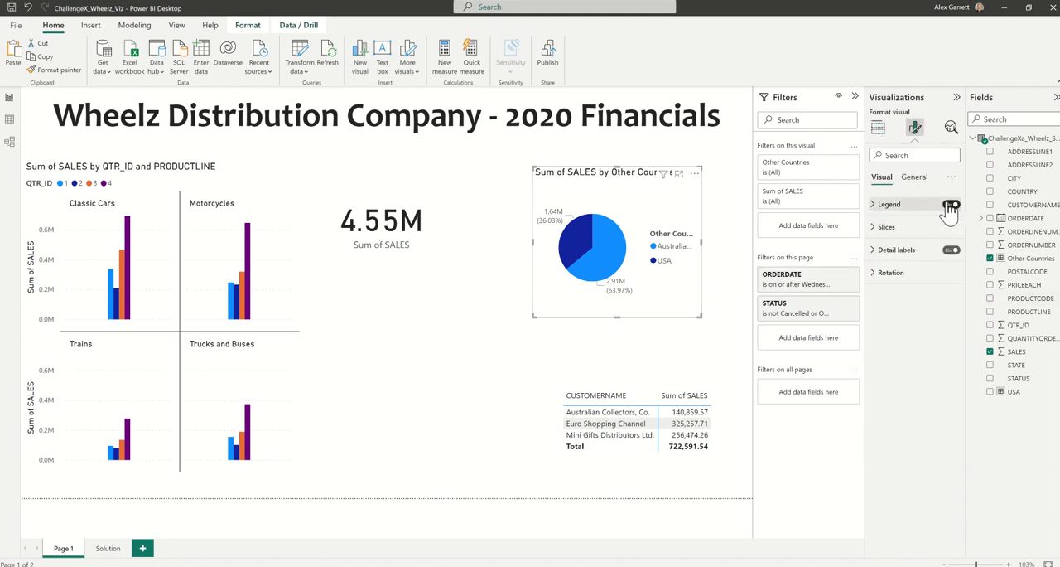
{"action": "left_click", "coordinate": [885, 226]}
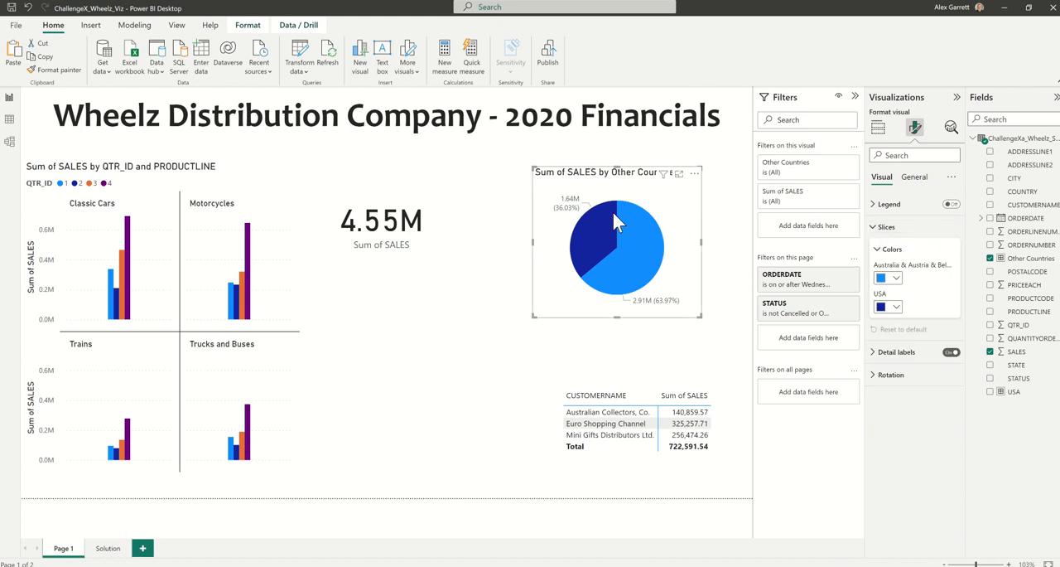
{"action": "left_click", "coordinate": [888, 278]}
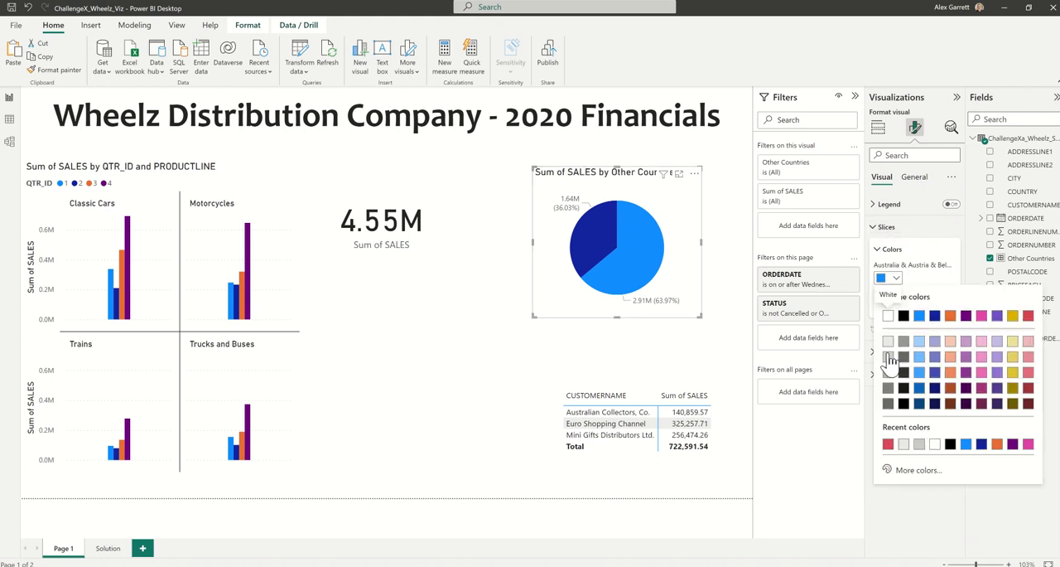
{"action": "left_click", "coordinate": [888, 357]}
{"action": "left_click", "coordinate": [897, 306]}
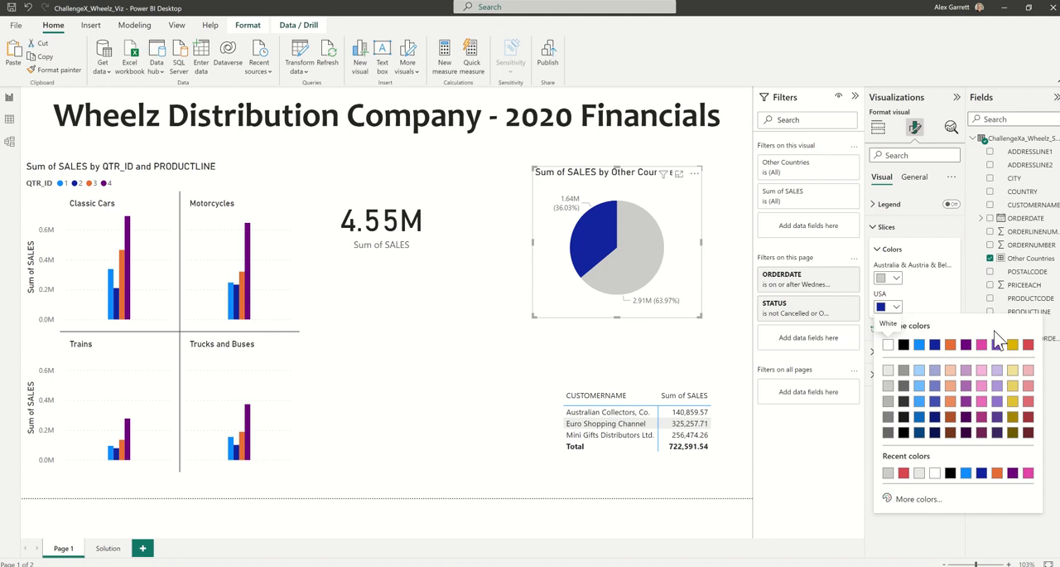
{"action": "left_click", "coordinate": [1028, 344]}
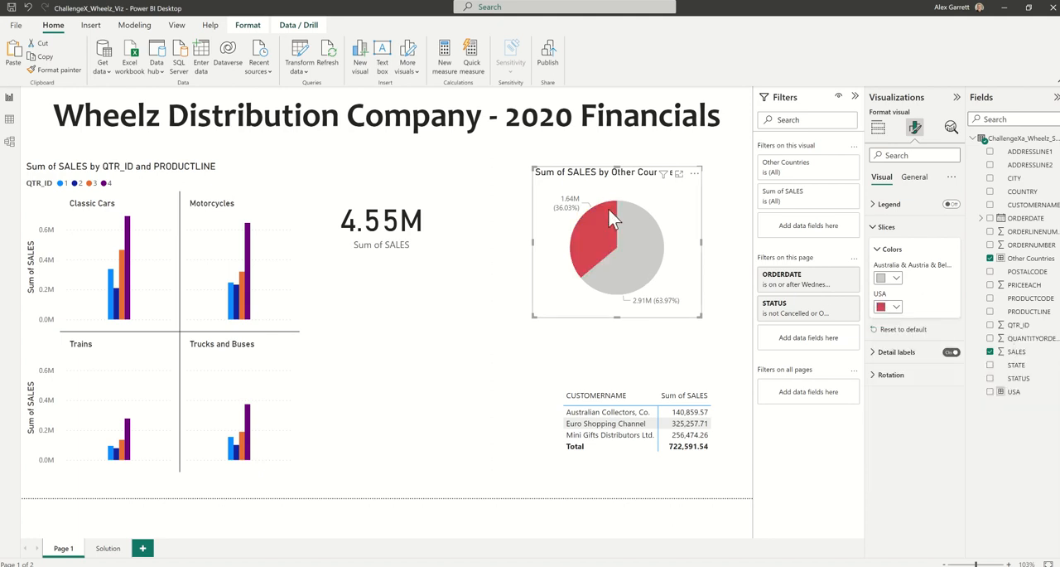
Set the pie chart's title to "More than 1/3 of sales are made in the USA".
{"action": "left_click", "coordinate": [916, 179]}
{"action": "left_click", "coordinate": [885, 226]}
{"action": "triple_click", "coordinate": [917, 259]}
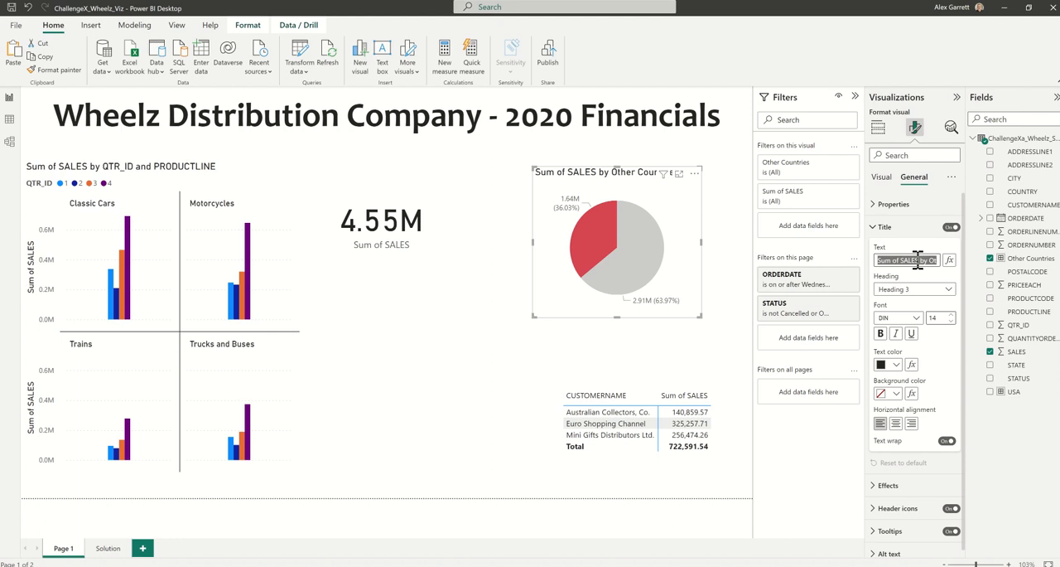
{"action": "type", "text": "M"}
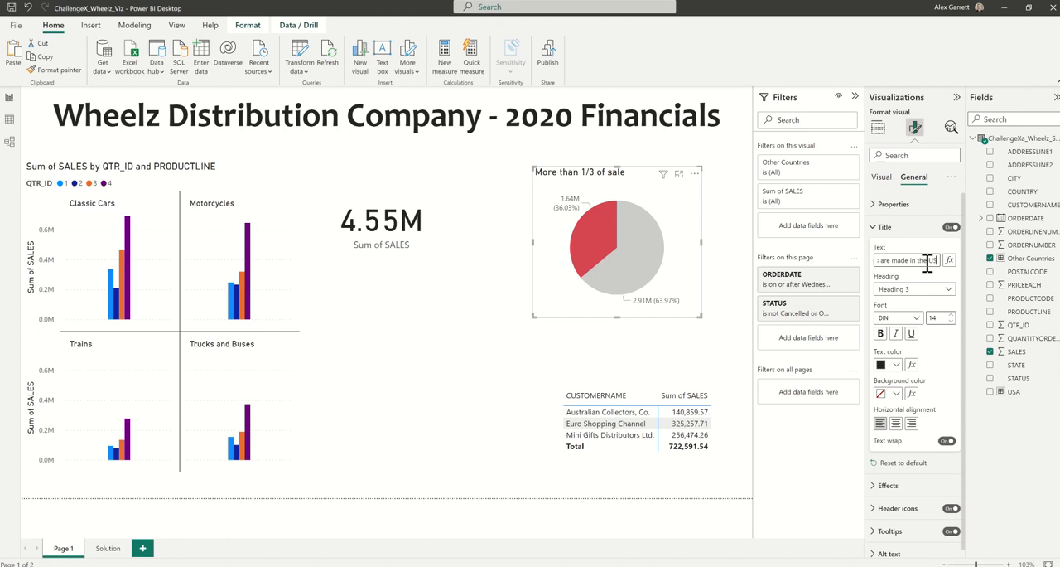
{"action": "left_click", "coordinate": [698, 326]}
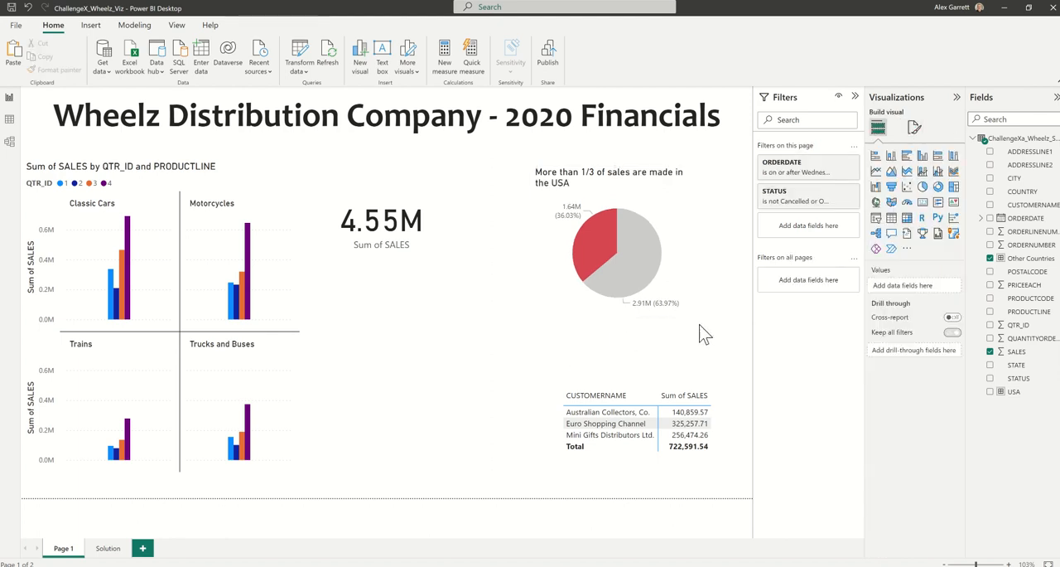
Centre the pie chart's title and clear the slice highlighting so that no data point stays selected.
{"action": "left_click", "coordinate": [650, 247]}
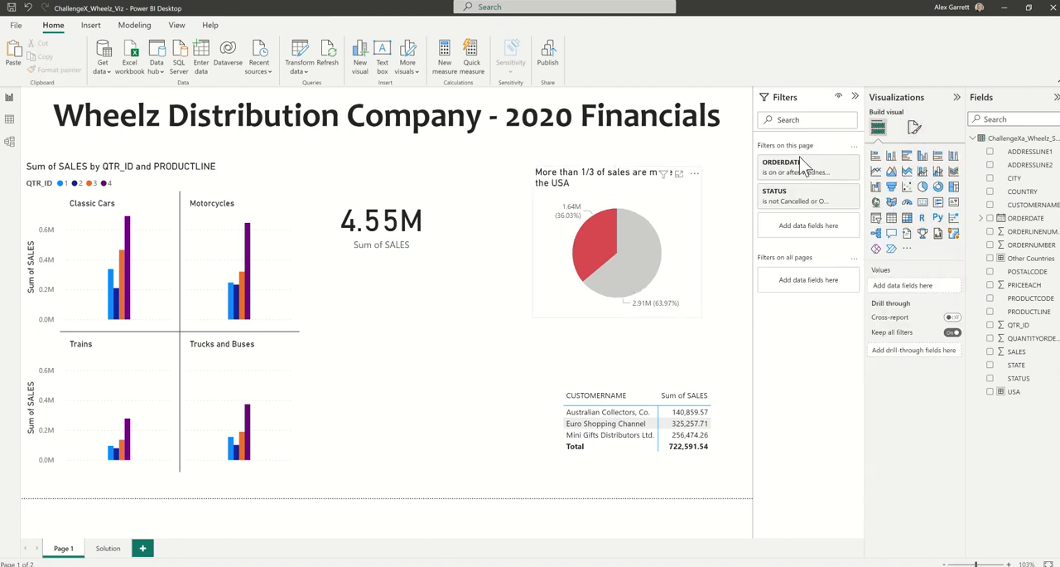
{"action": "left_click", "coordinate": [915, 129]}
{"action": "left_click", "coordinate": [917, 179]}
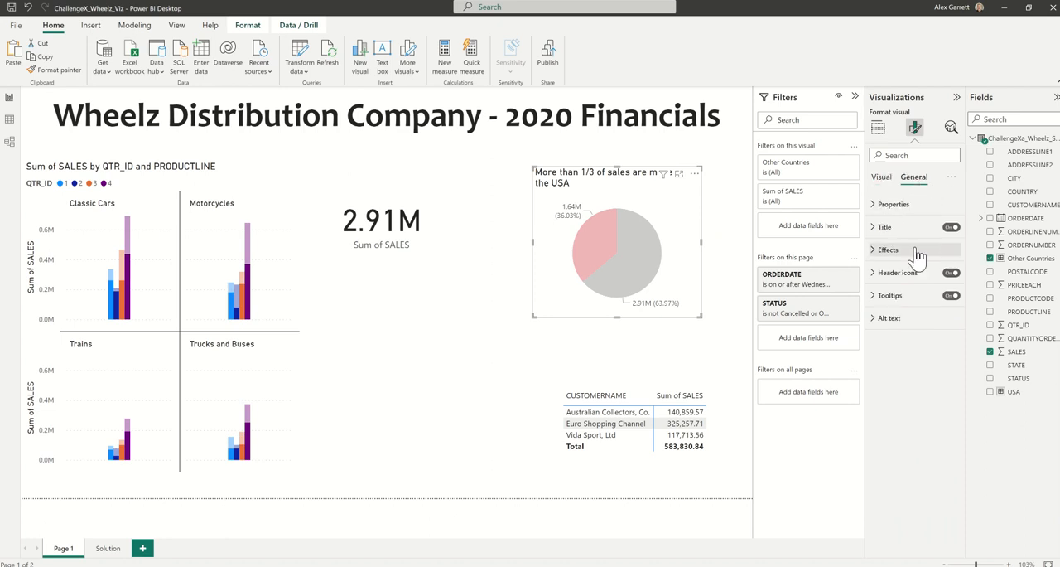
{"action": "left_click", "coordinate": [894, 226]}
{"action": "left_click", "coordinate": [895, 424]}
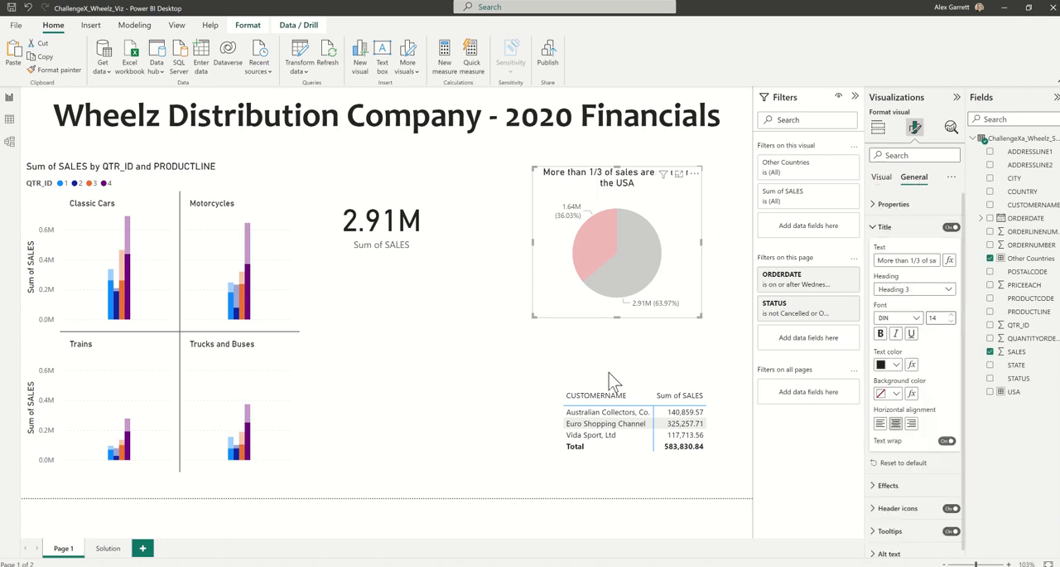
{"action": "left_click", "coordinate": [497, 297]}
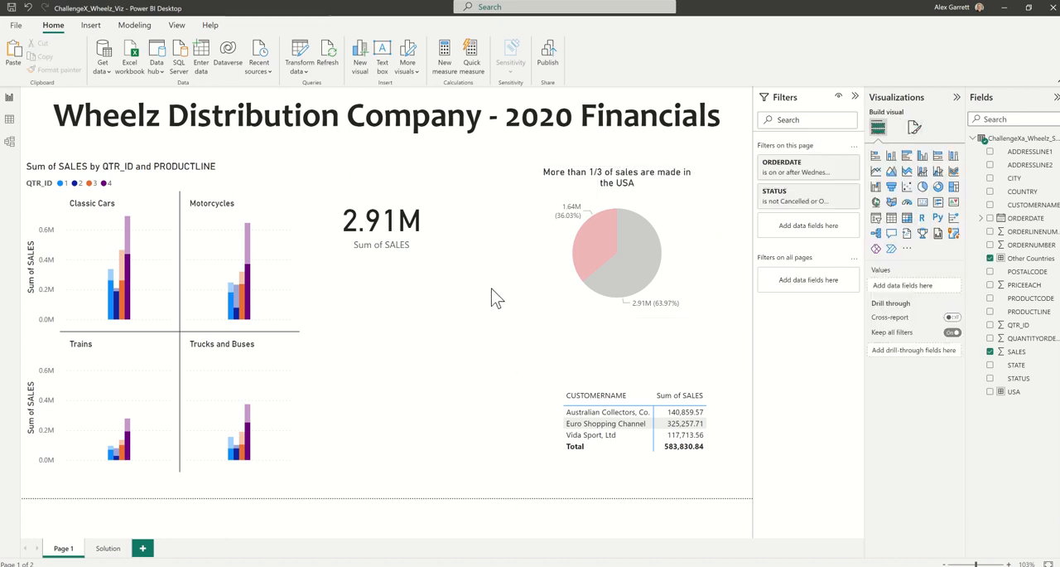
{"action": "left_click", "coordinate": [584, 237]}
{"action": "left_click", "coordinate": [604, 240]}
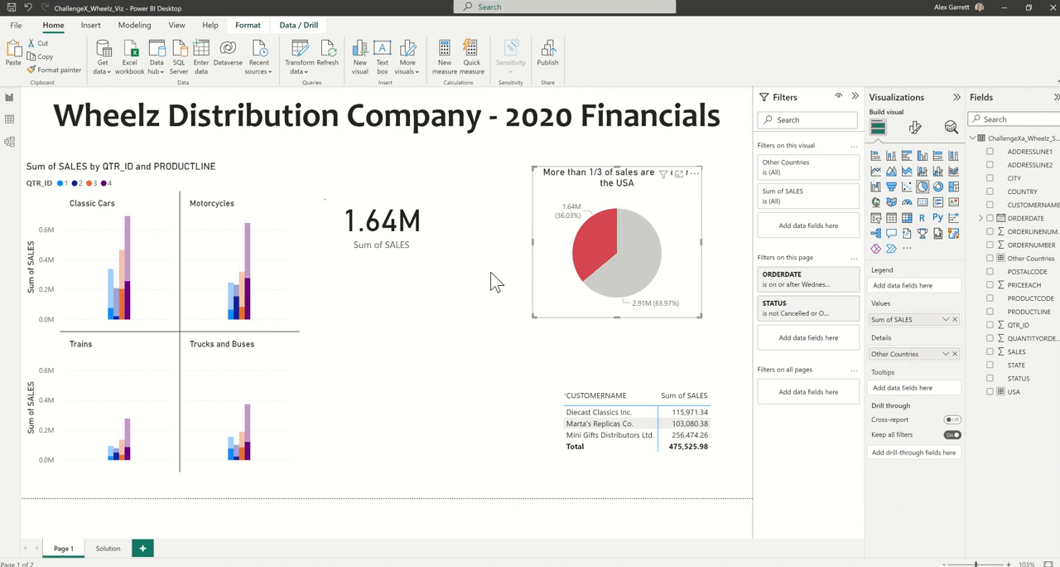
{"action": "left_click", "coordinate": [464, 305]}
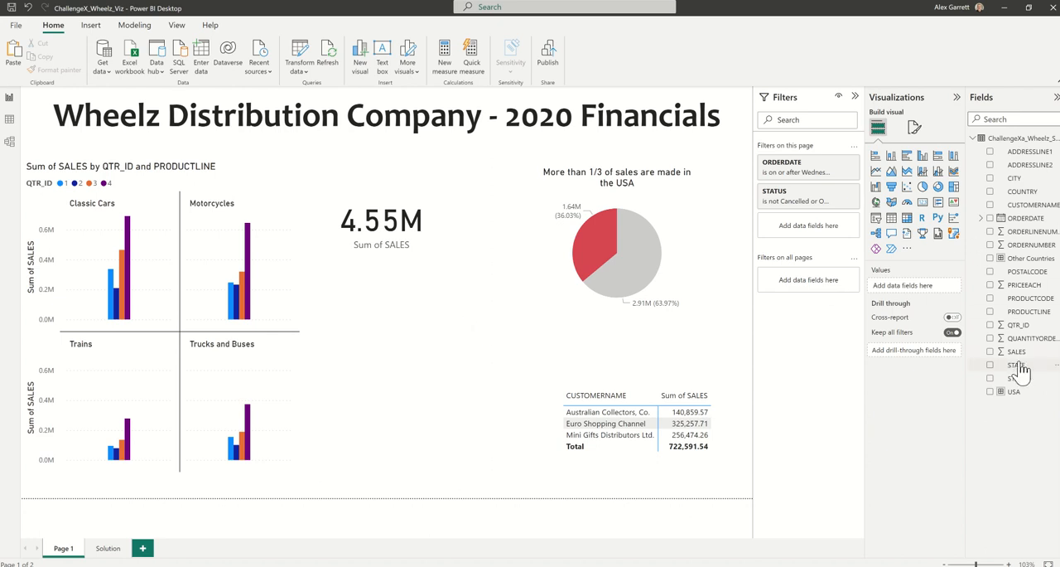
Create a second card showing SALES, reduce its height, and place it below the existing sales card.
{"action": "left_click_drag", "start_coordinate": [1025, 358], "coordinate": [919, 290]}
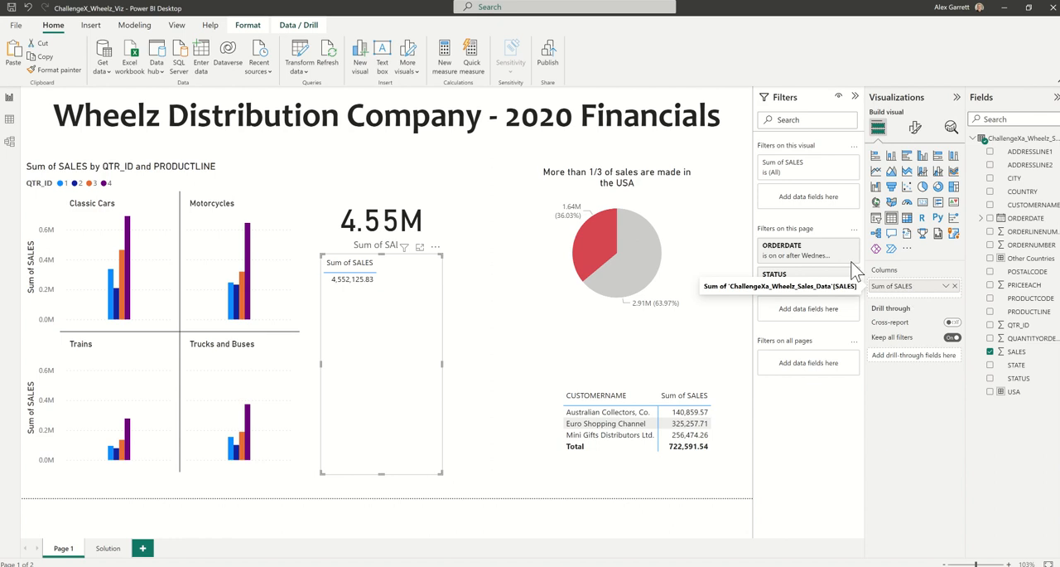
{"action": "left_click", "coordinate": [923, 201]}
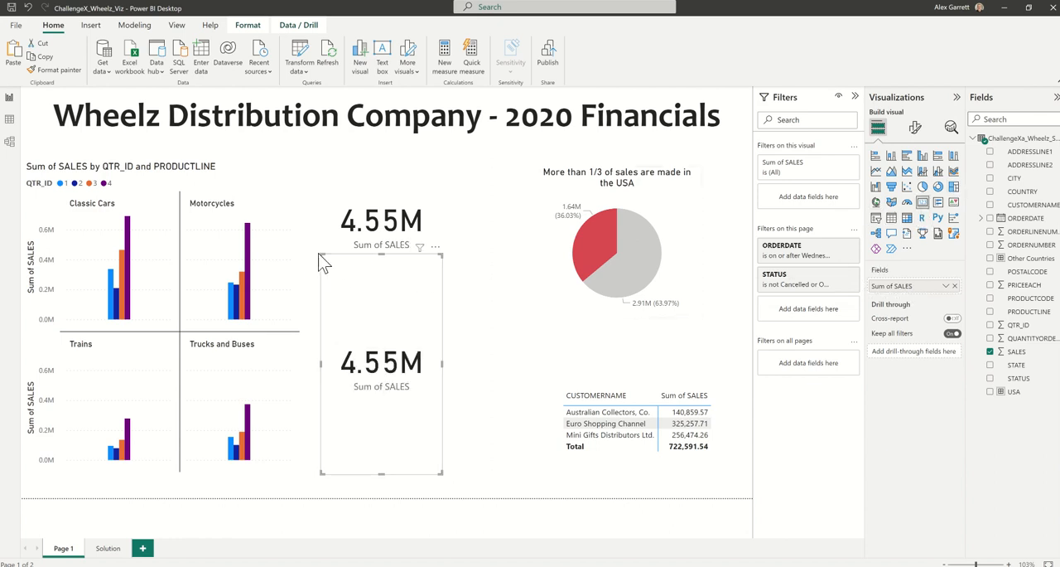
{"action": "left_click_drag", "start_coordinate": [319, 253], "coordinate": [323, 386]}
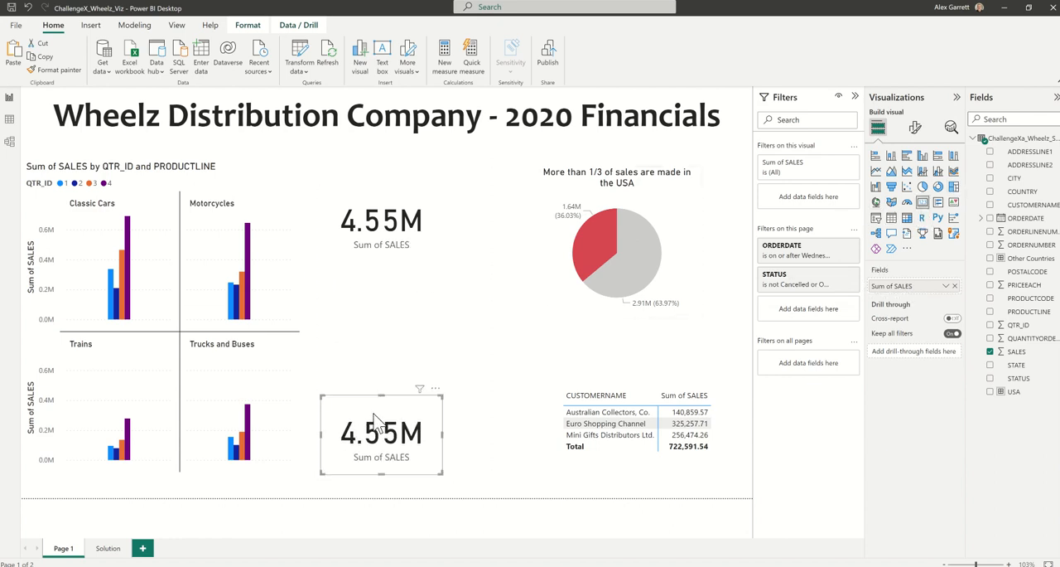
{"action": "left_click_drag", "start_coordinate": [379, 420], "coordinate": [399, 341]}
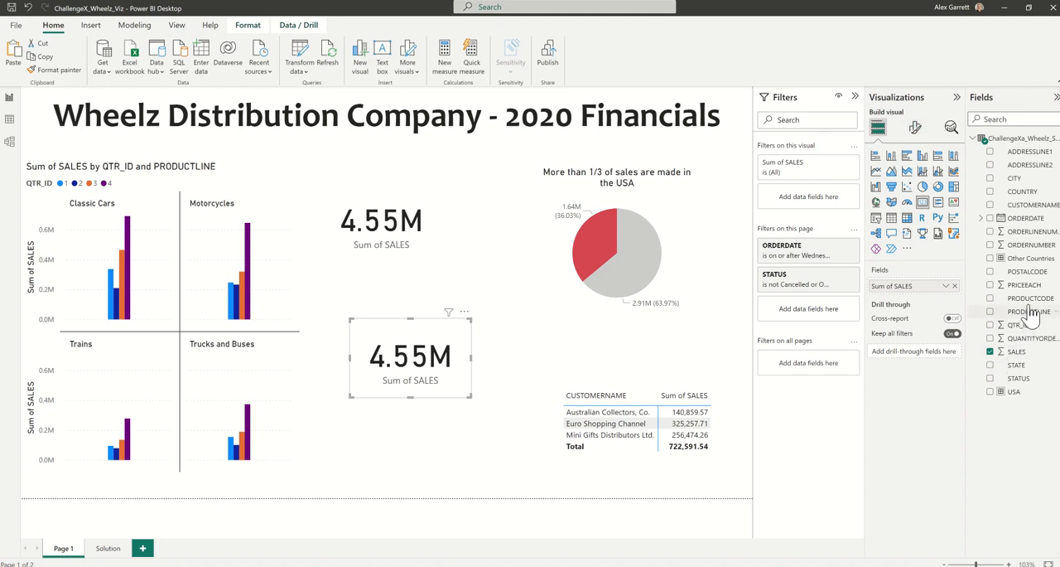
Filter the lower sales card to the top 1 PRODUCTCODE by Sum of SALES and apply the filter.
{"action": "left_click_drag", "start_coordinate": [1029, 298], "coordinate": [819, 202]}
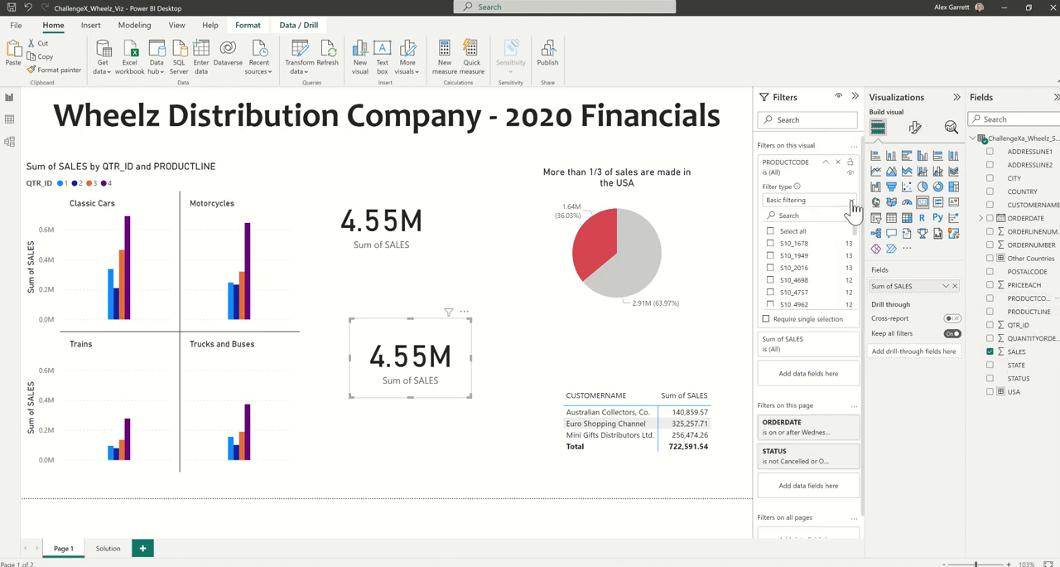
{"action": "left_click", "coordinate": [853, 207]}
{"action": "left_click", "coordinate": [820, 245]}
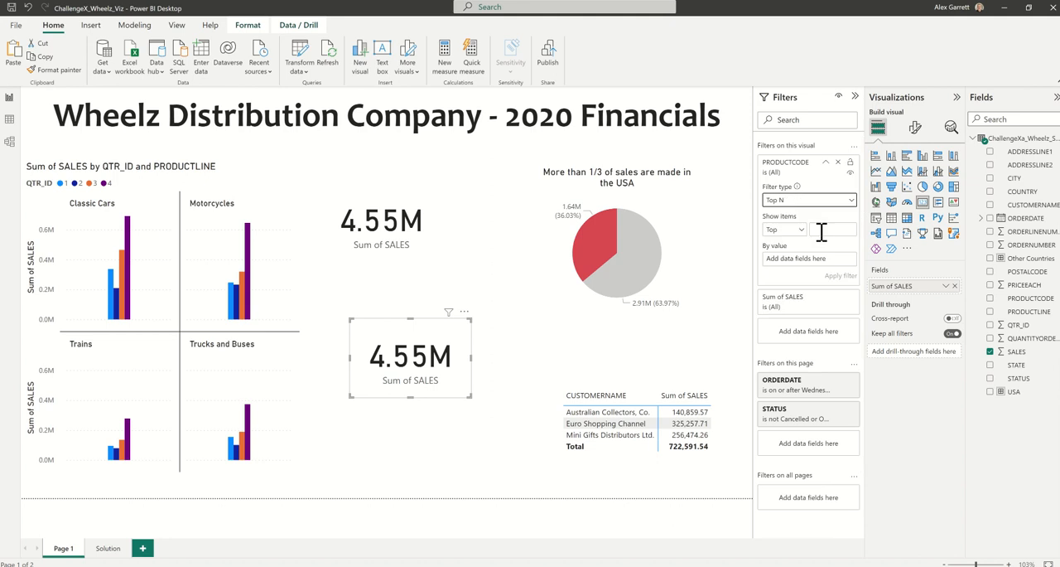
{"action": "left_click", "coordinate": [824, 230]}
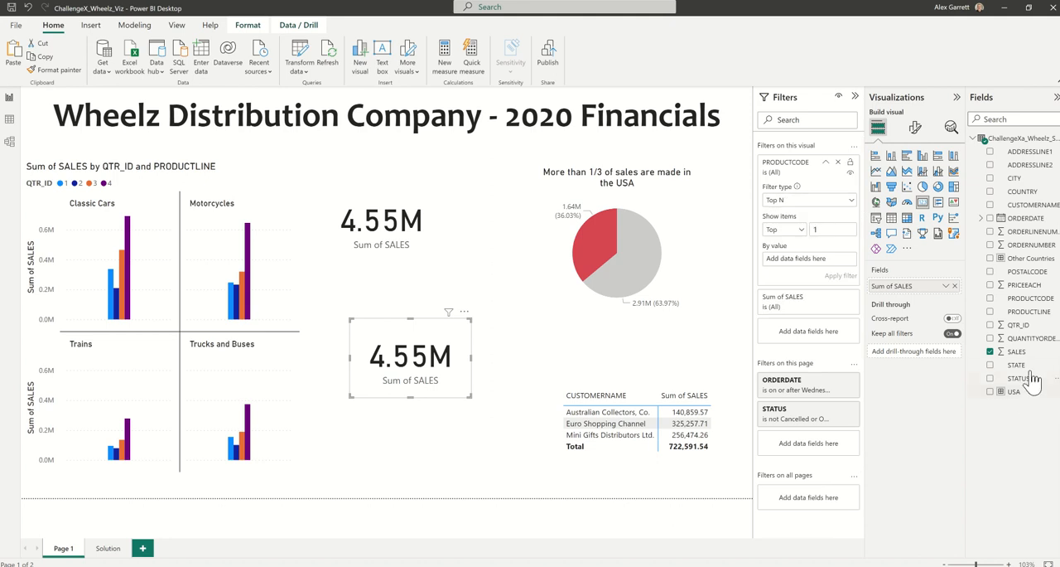
{"action": "left_click_drag", "start_coordinate": [1016, 351], "coordinate": [835, 273]}
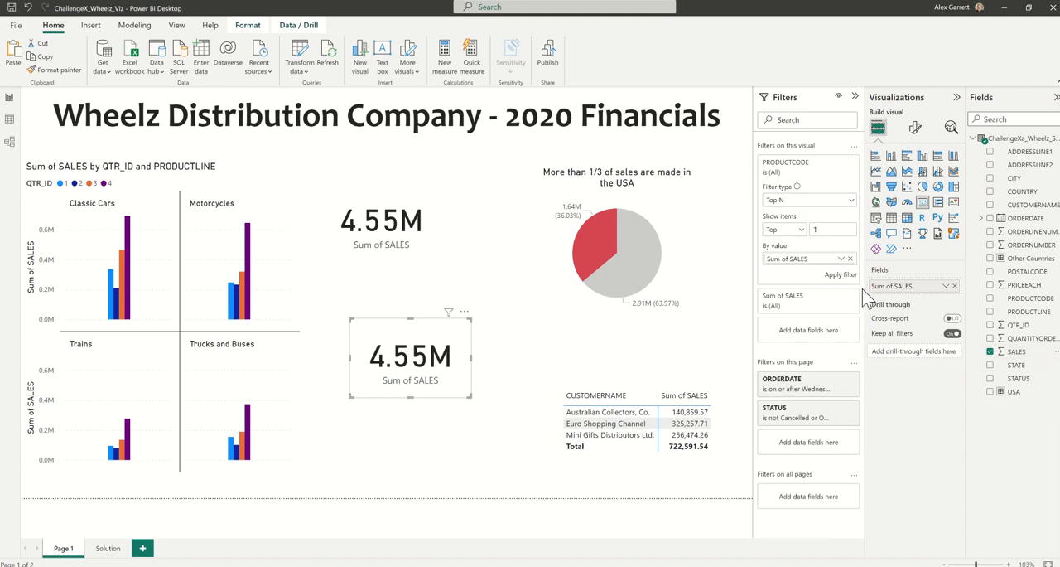
{"action": "left_click", "coordinate": [840, 274]}
{"action": "left_click", "coordinate": [413, 427]}
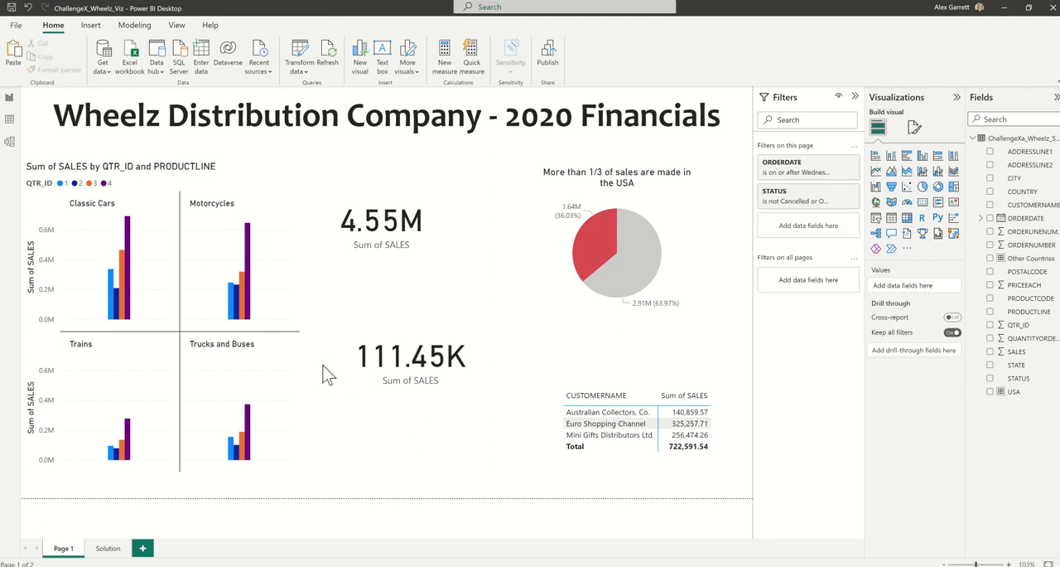
Duplicate the filtered sales card just below the original and replace its field with PRODUCTCODE.
{"action": "left_click", "coordinate": [420, 370]}
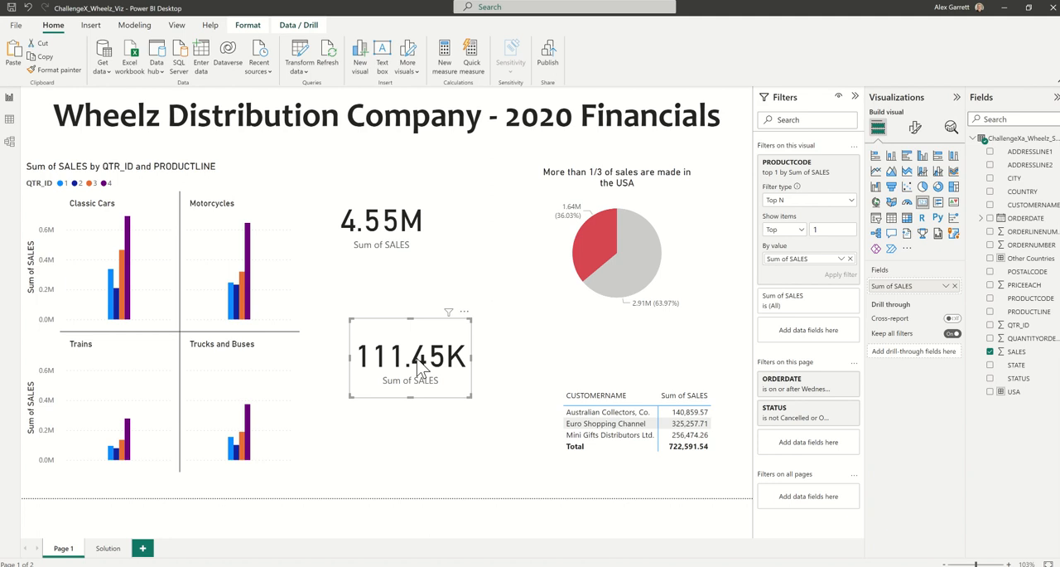
{"action": "key", "text": "ctrl+c"}
{"action": "key", "text": "ctrl+v"}
{"action": "left_click_drag", "start_coordinate": [456, 368], "coordinate": [439, 417]}
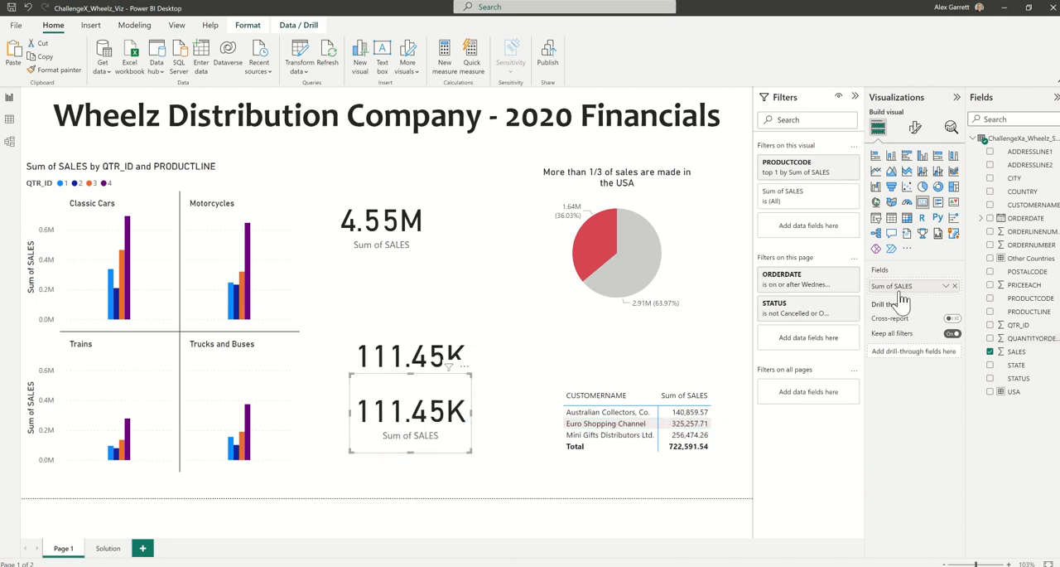
{"action": "left_click_drag", "start_coordinate": [1025, 297], "coordinate": [915, 290]}
{"action": "left_click_drag", "start_coordinate": [469, 452], "coordinate": [456, 410]}
Turn off the product code card's category label, set its callout font size to 20, and fit the shrunken card directly under the filtered sales card.
{"action": "left_click", "coordinate": [916, 128]}
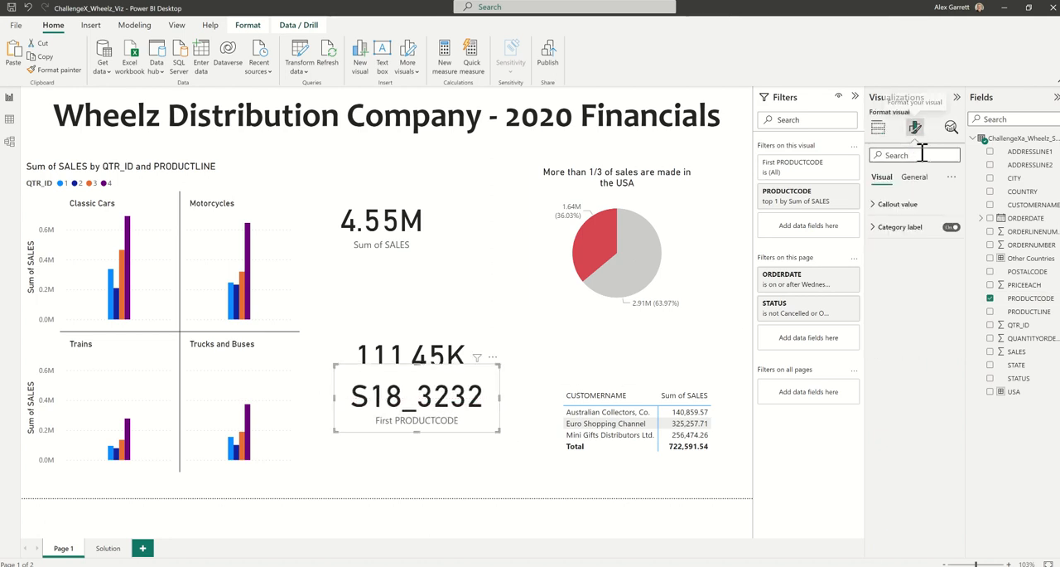
{"action": "left_click", "coordinate": [950, 226]}
{"action": "left_click", "coordinate": [910, 206]}
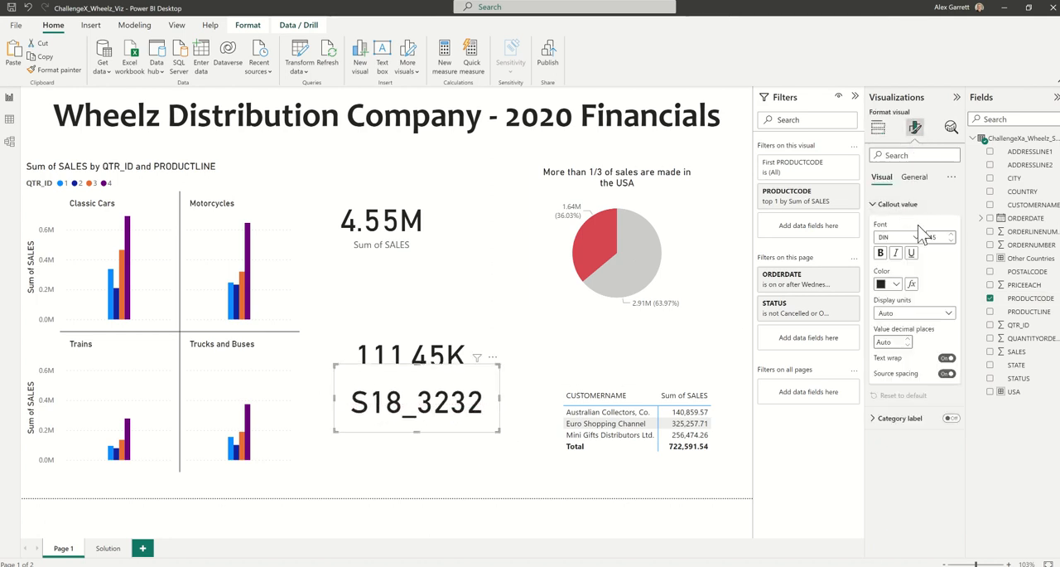
{"action": "type", "text": "20"}
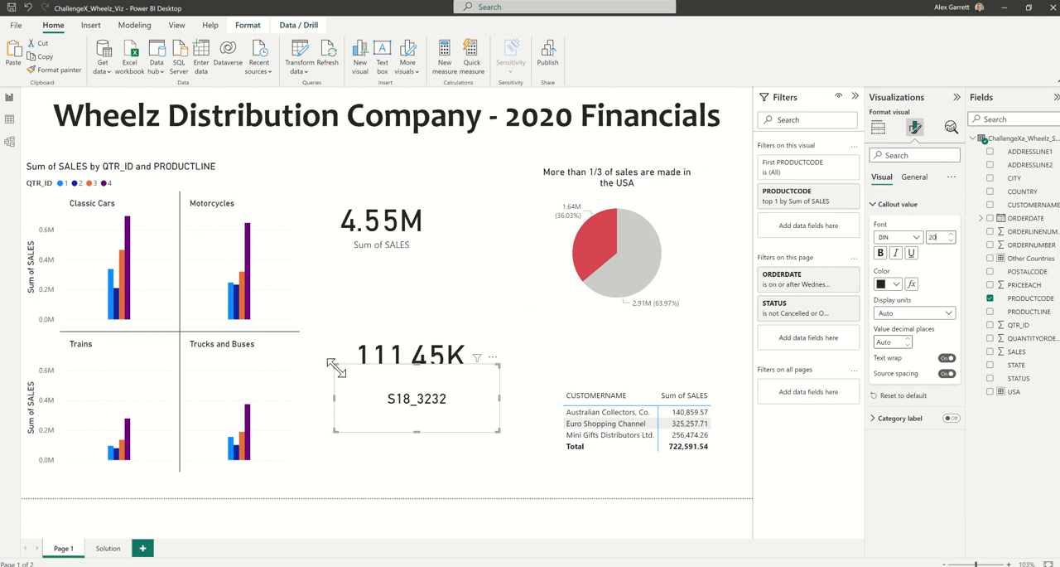
{"action": "left_click_drag", "start_coordinate": [335, 367], "coordinate": [368, 405]}
{"action": "left_click_drag", "start_coordinate": [428, 420], "coordinate": [408, 410]}
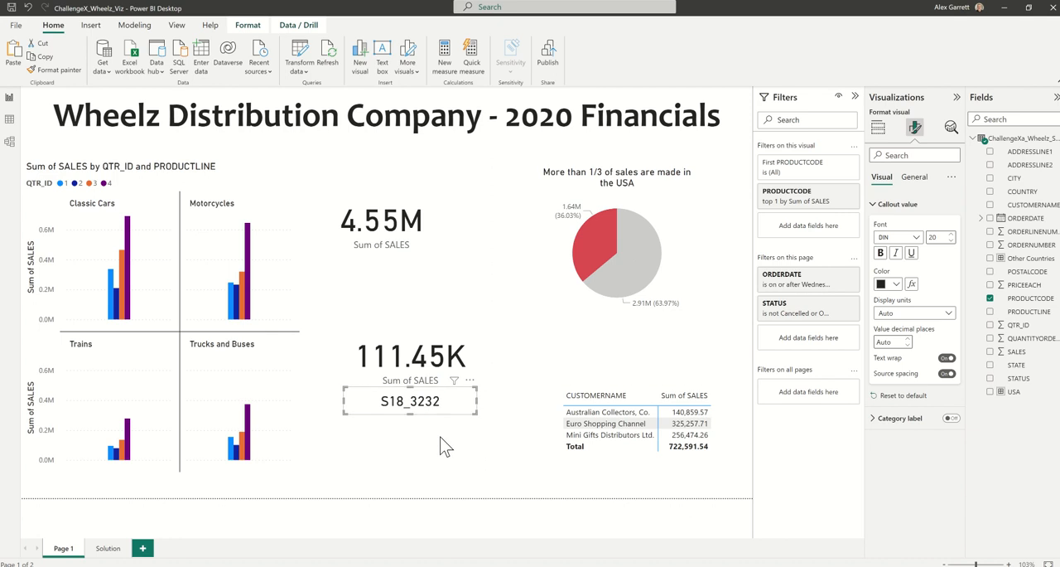
Duplicate the product code card directly beneath itself and replace the copy's field with PRODUCTLINE.
{"action": "left_click", "coordinate": [434, 420]}
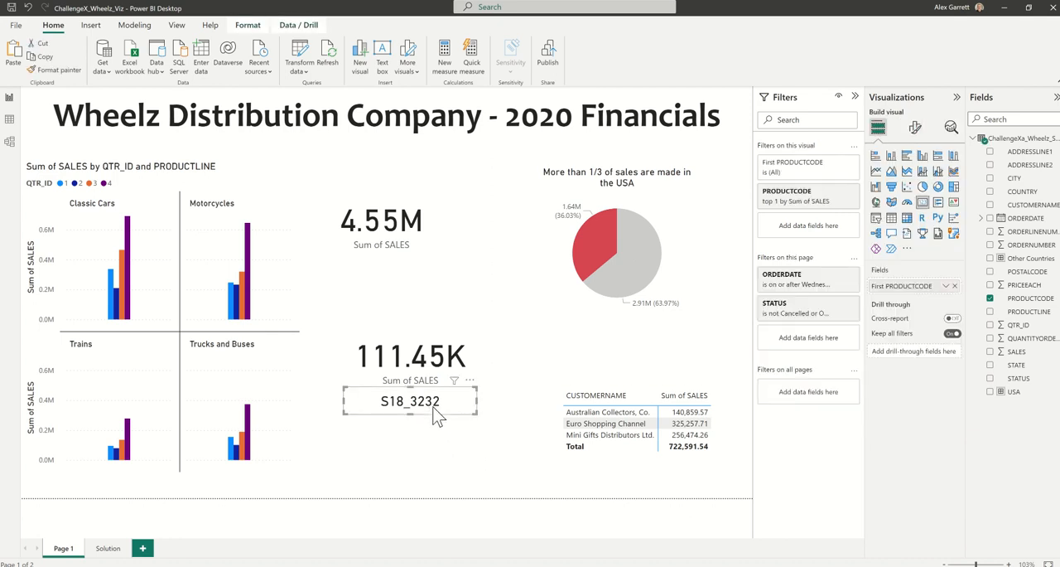
{"action": "key", "text": "ctrl+v"}
{"action": "left_click_drag", "start_coordinate": [430, 407], "coordinate": [424, 430]}
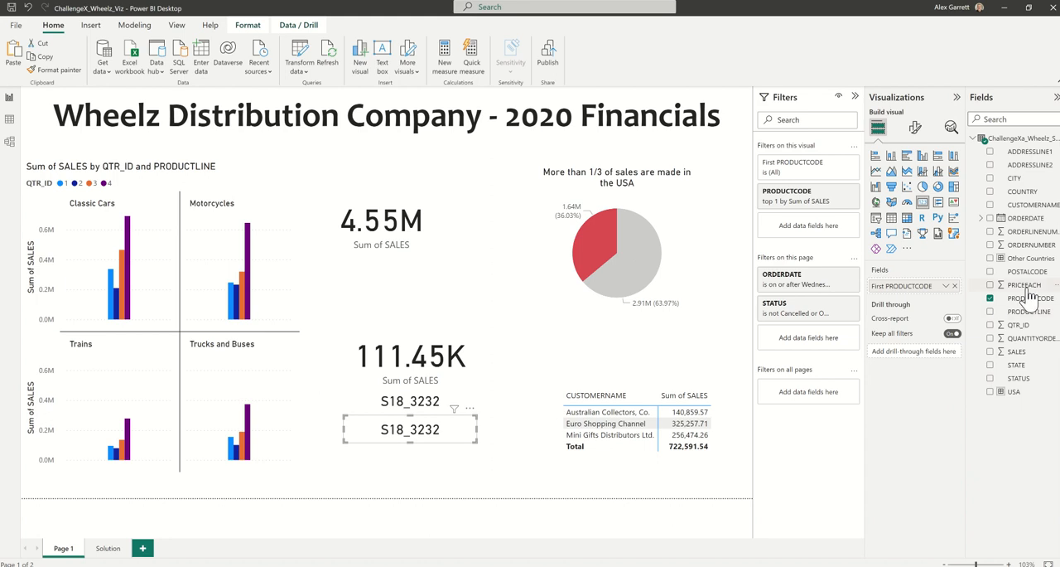
{"action": "left_click_drag", "start_coordinate": [1033, 314], "coordinate": [901, 288]}
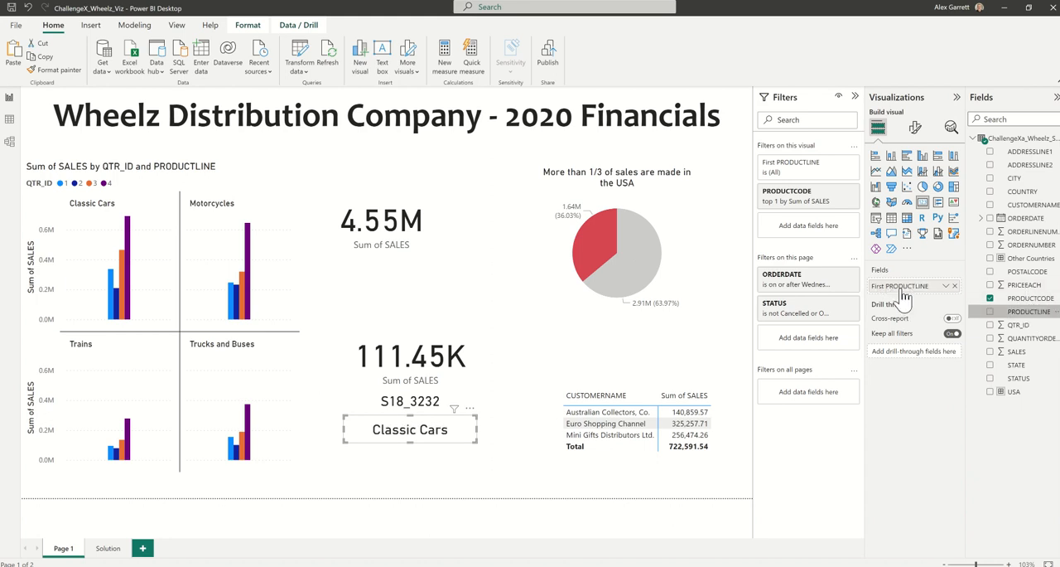
{"action": "left_click_drag", "start_coordinate": [434, 431], "coordinate": [434, 427]}
{"action": "left_click", "coordinate": [442, 466]}
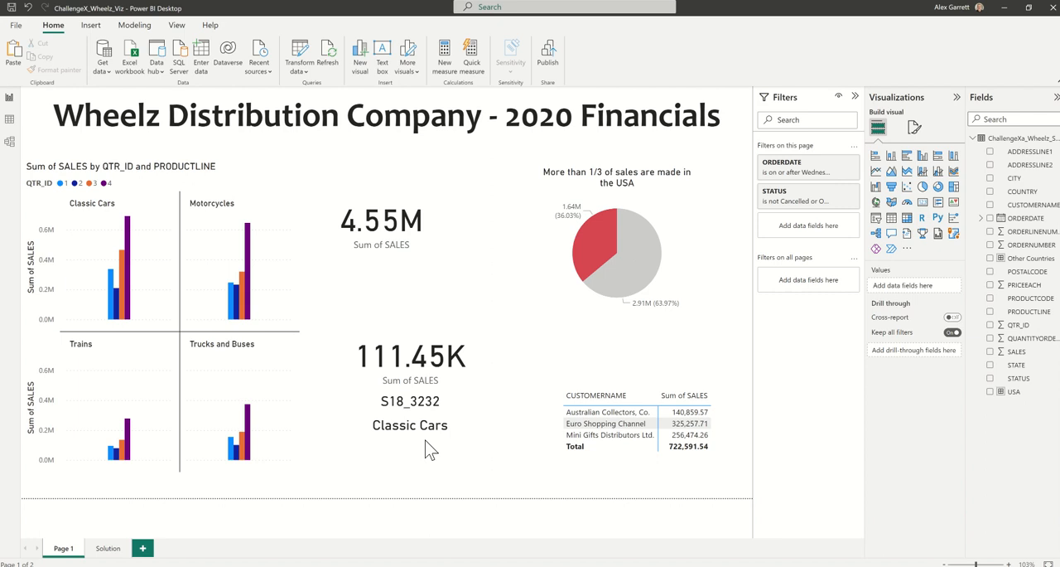